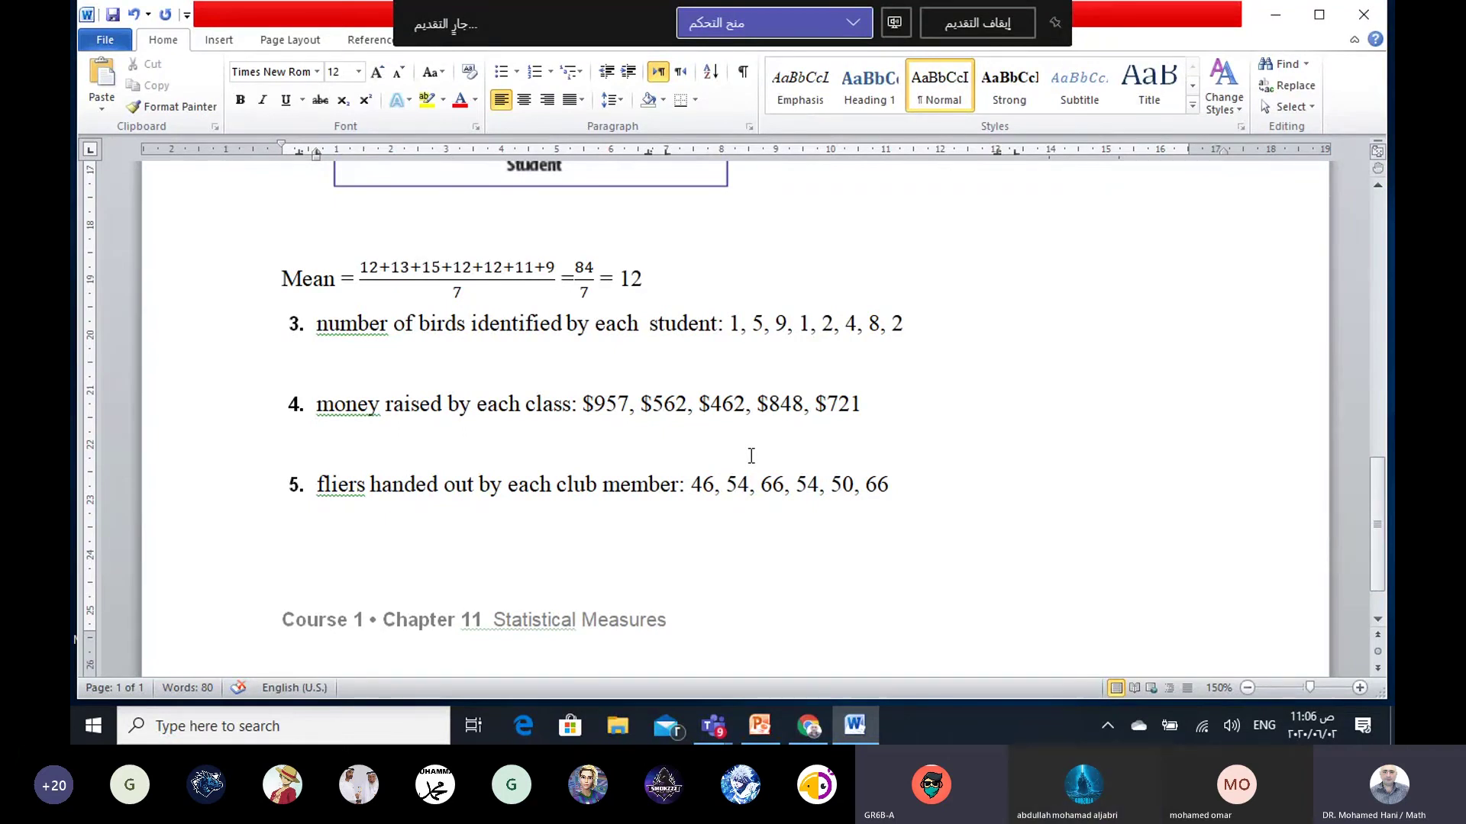
- Review the chart and remaining questions in the mean practice worksheet, and close the document without saving changes
scroll(680, 419, up, 3)
scroll(772, 540, up, 3)
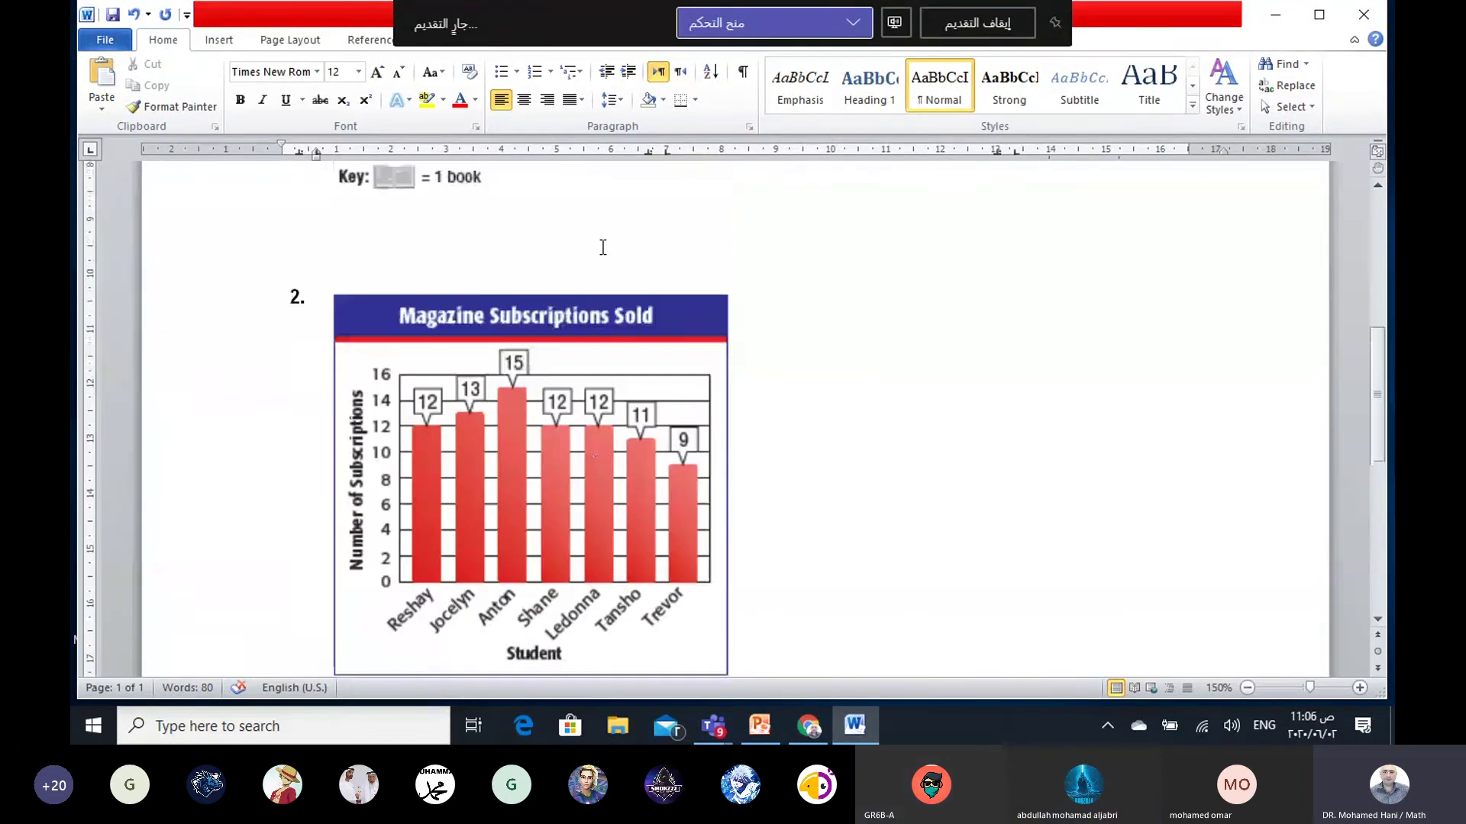
scroll(733, 455, down, 5)
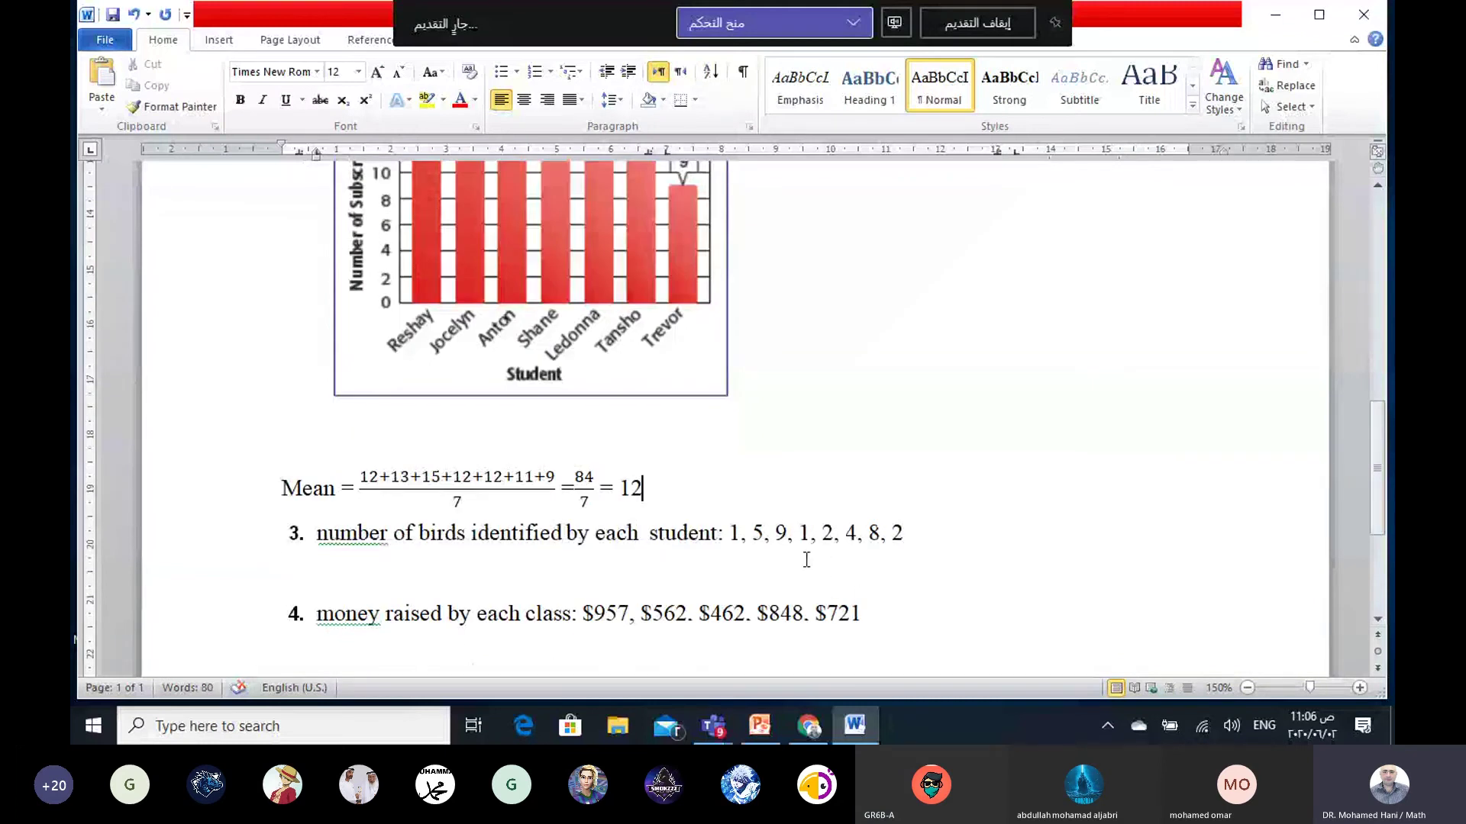
scroll(832, 544, down, 3)
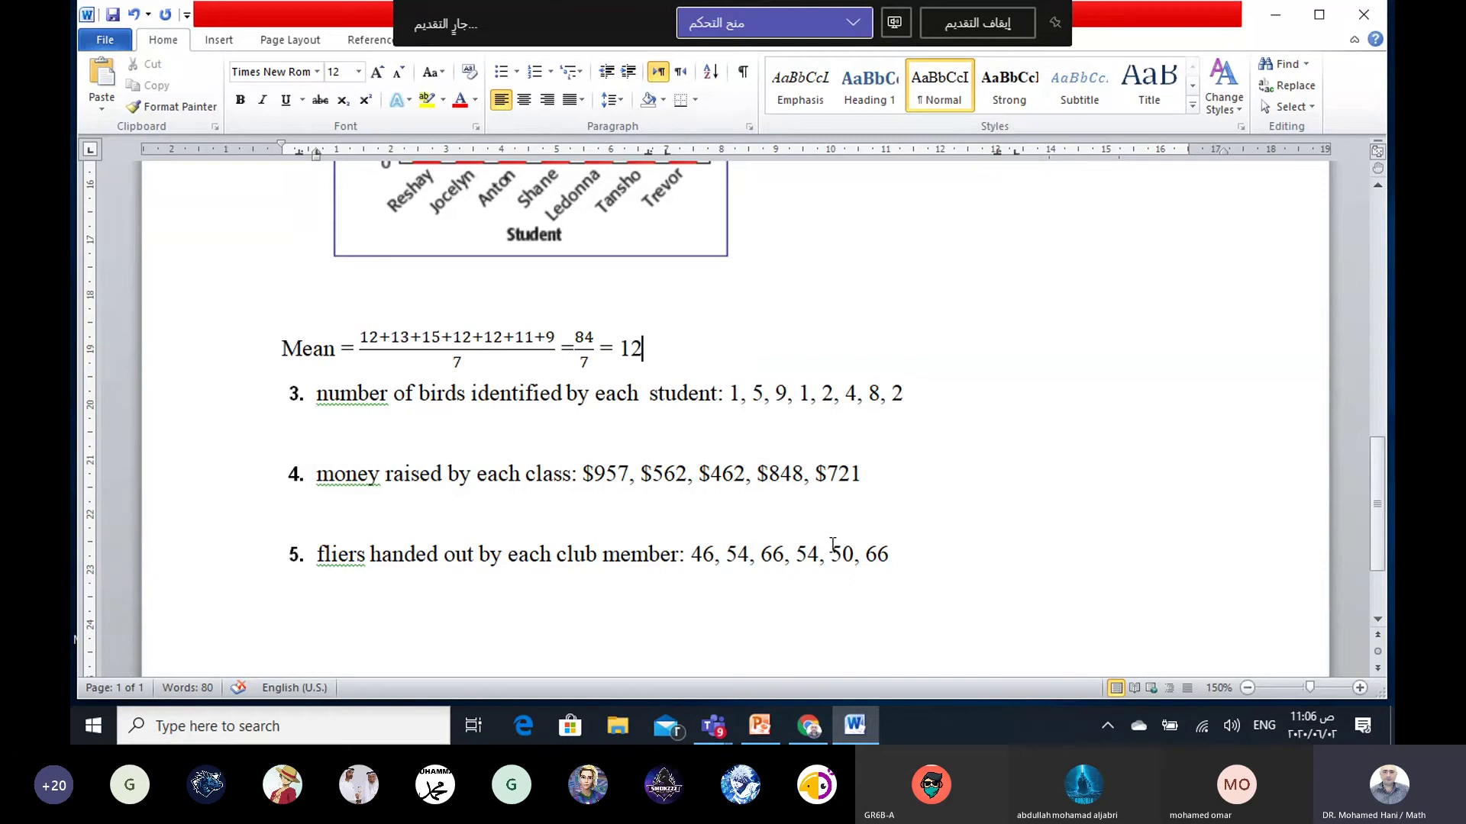
click(1365, 14)
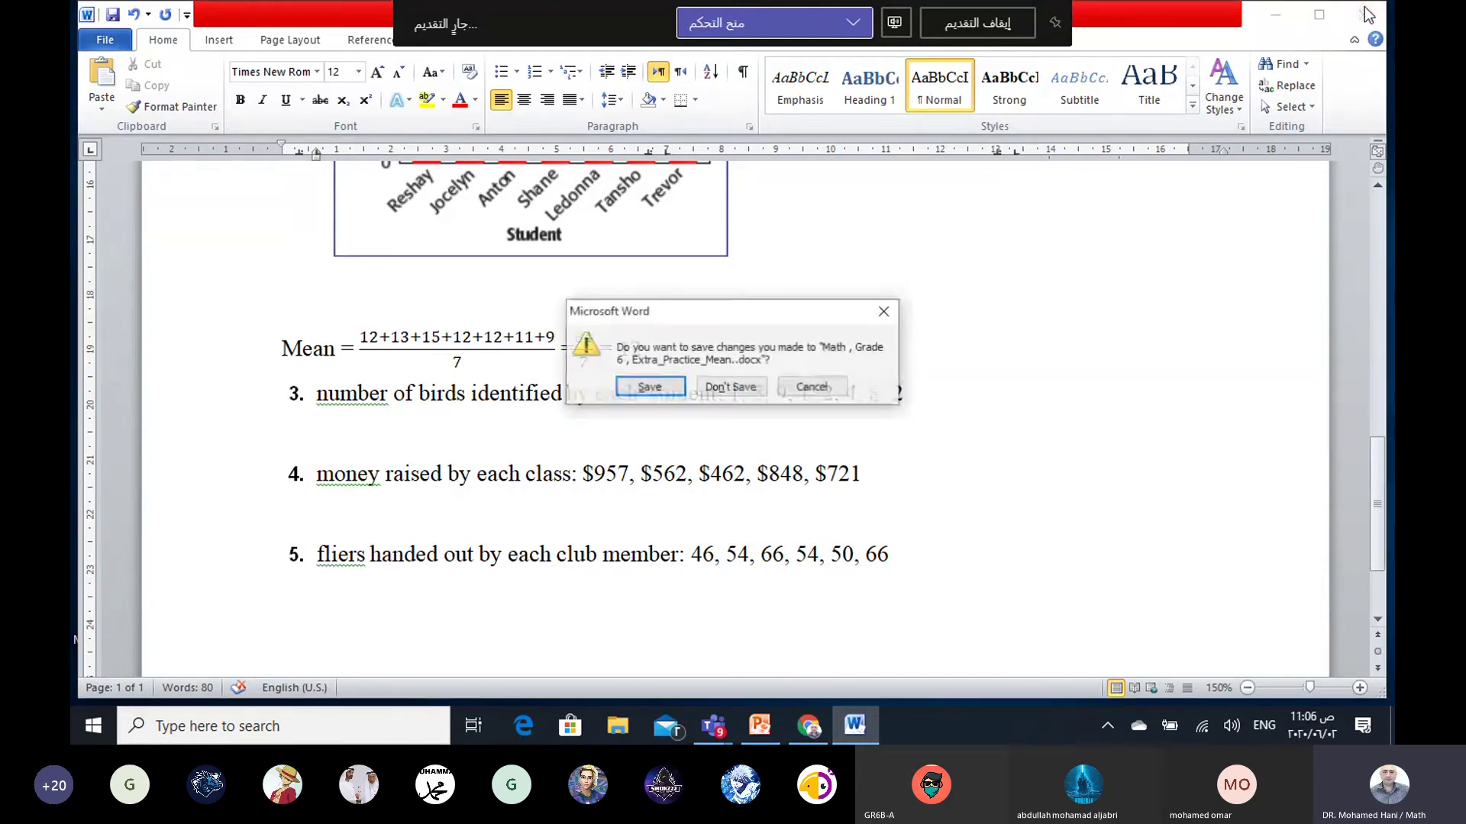
click(735, 387)
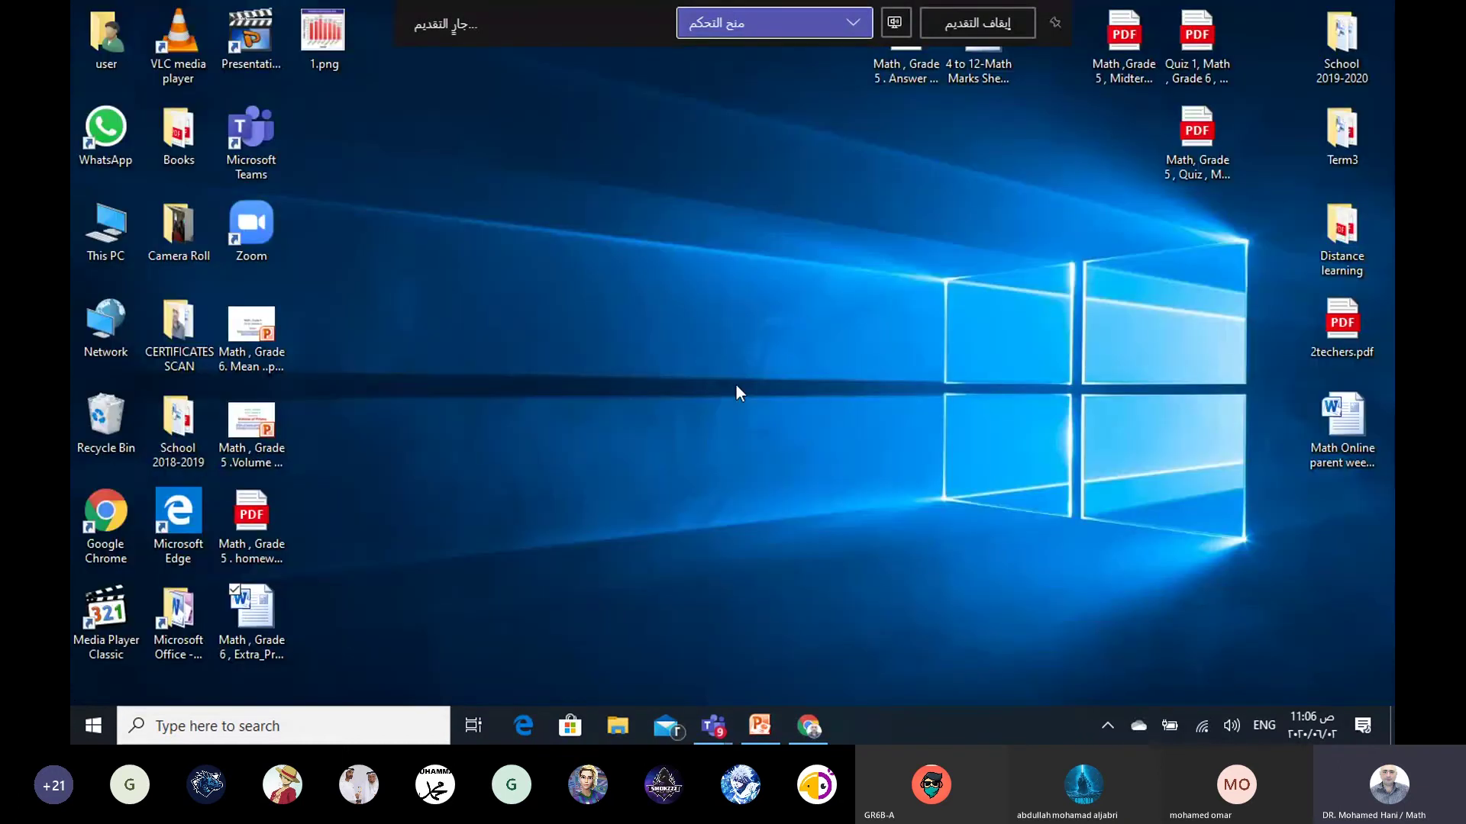
- Switch to the Week 11 attendance spreadsheet in Chrome and set G6A's Tuesday period 1 entry in N8 to p
click(807, 727)
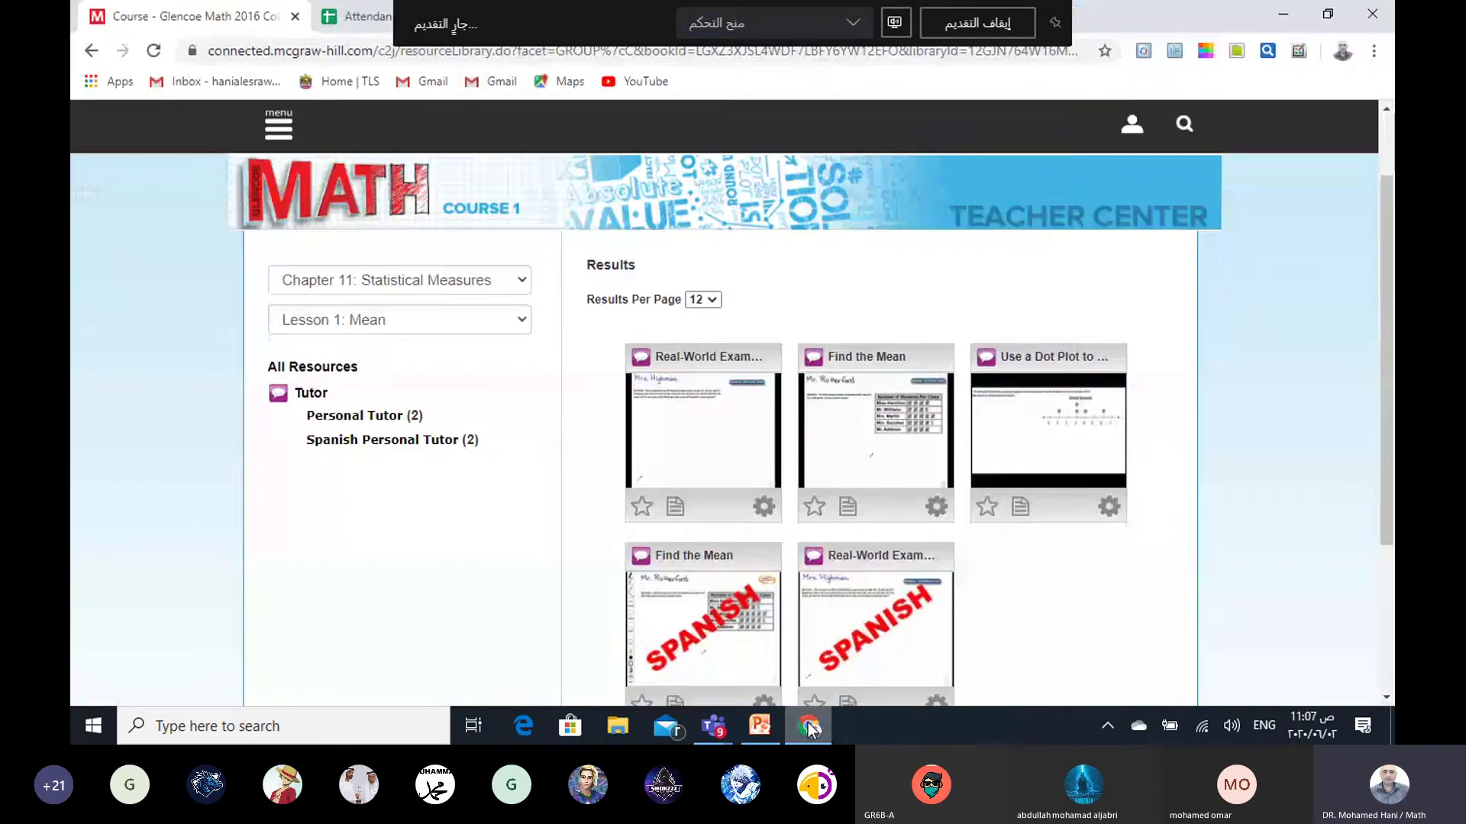
click(362, 18)
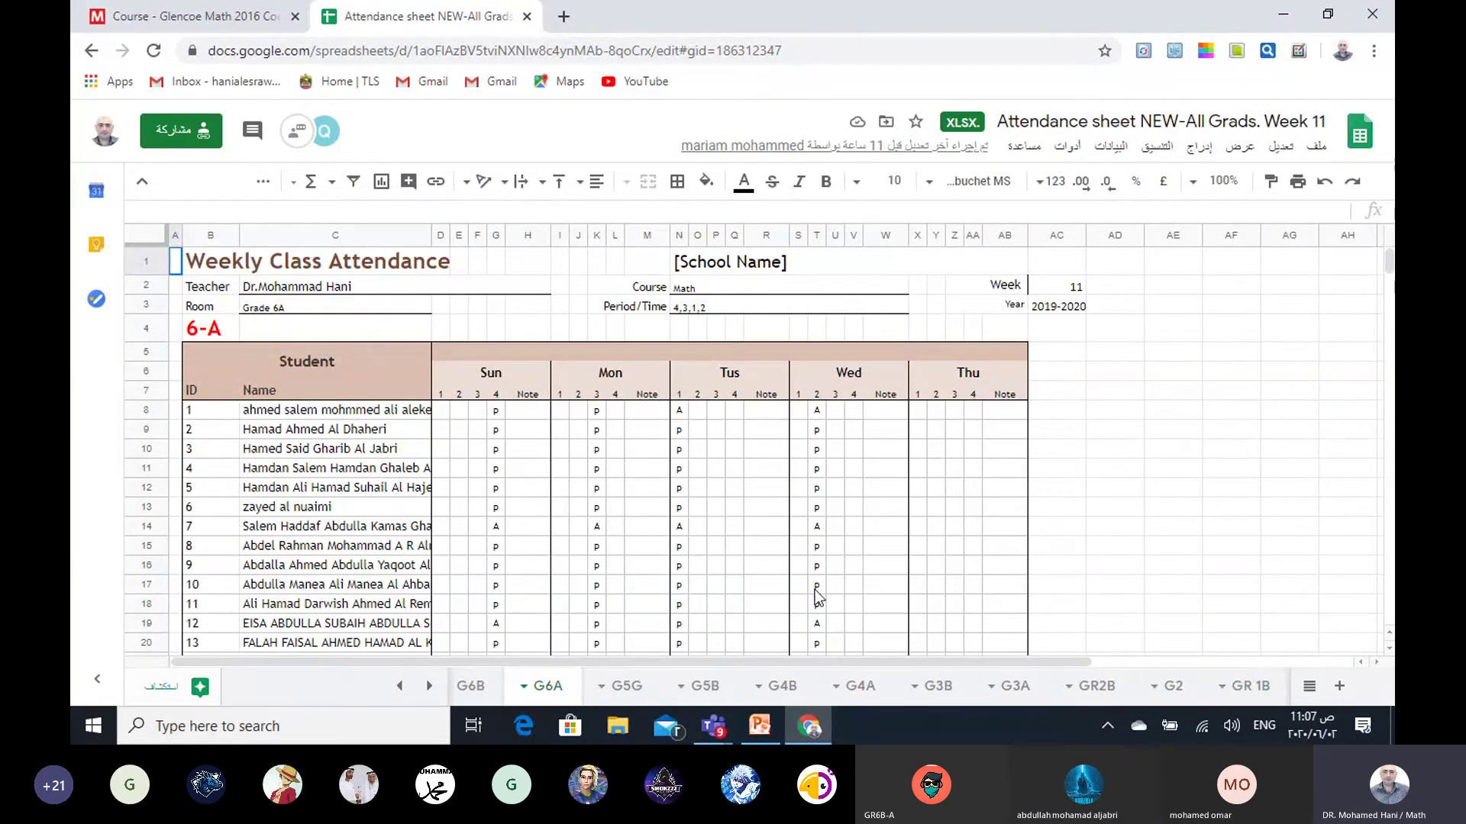
click(680, 409)
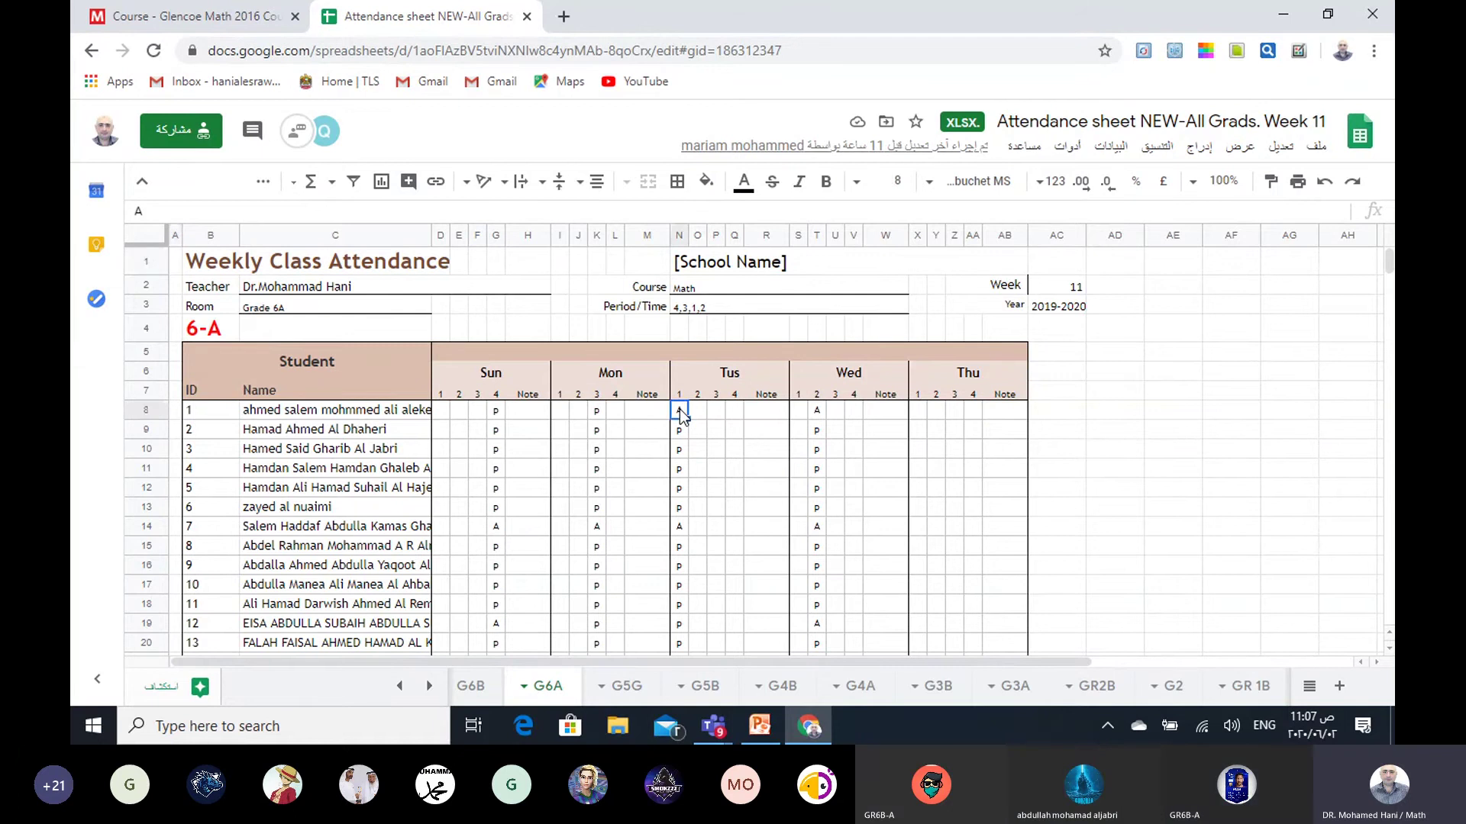
text(p)
click(702, 455)
- Set the Tuesday period 1 attendance in cells N12 and N13 of the G6A sheet to A
scroll(702, 456, down, 3)
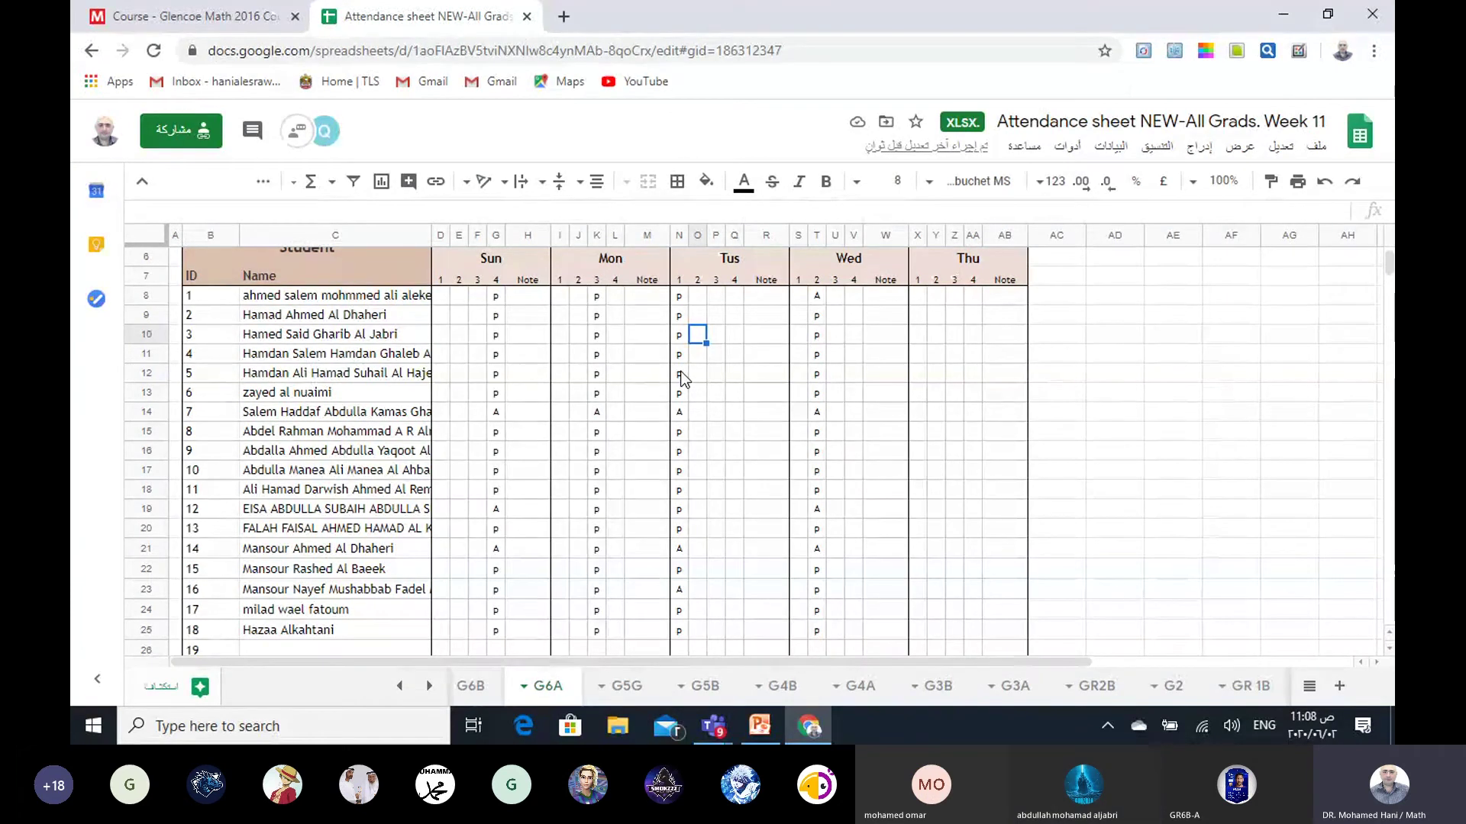
click(680, 373)
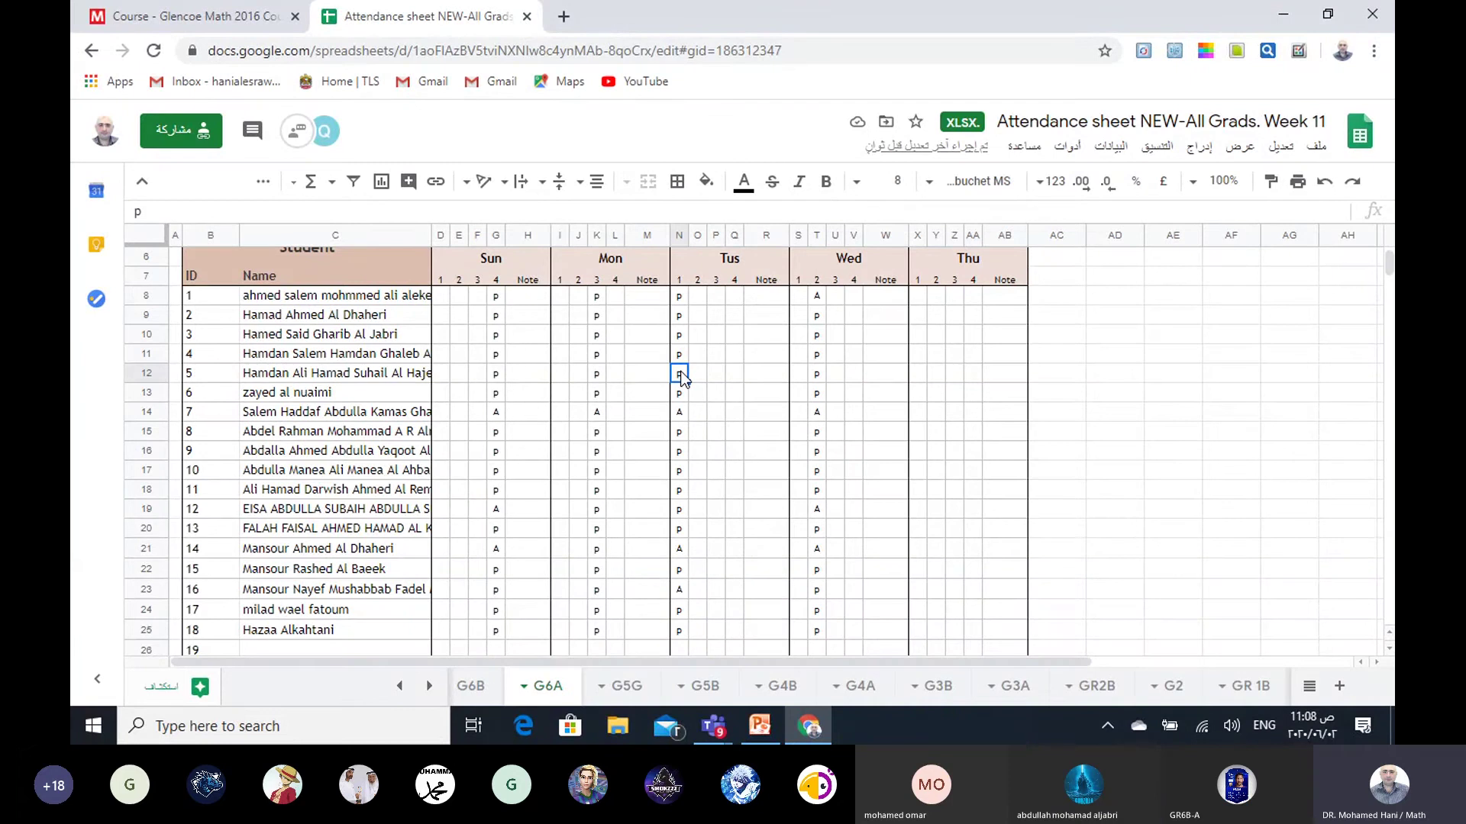
text(A)
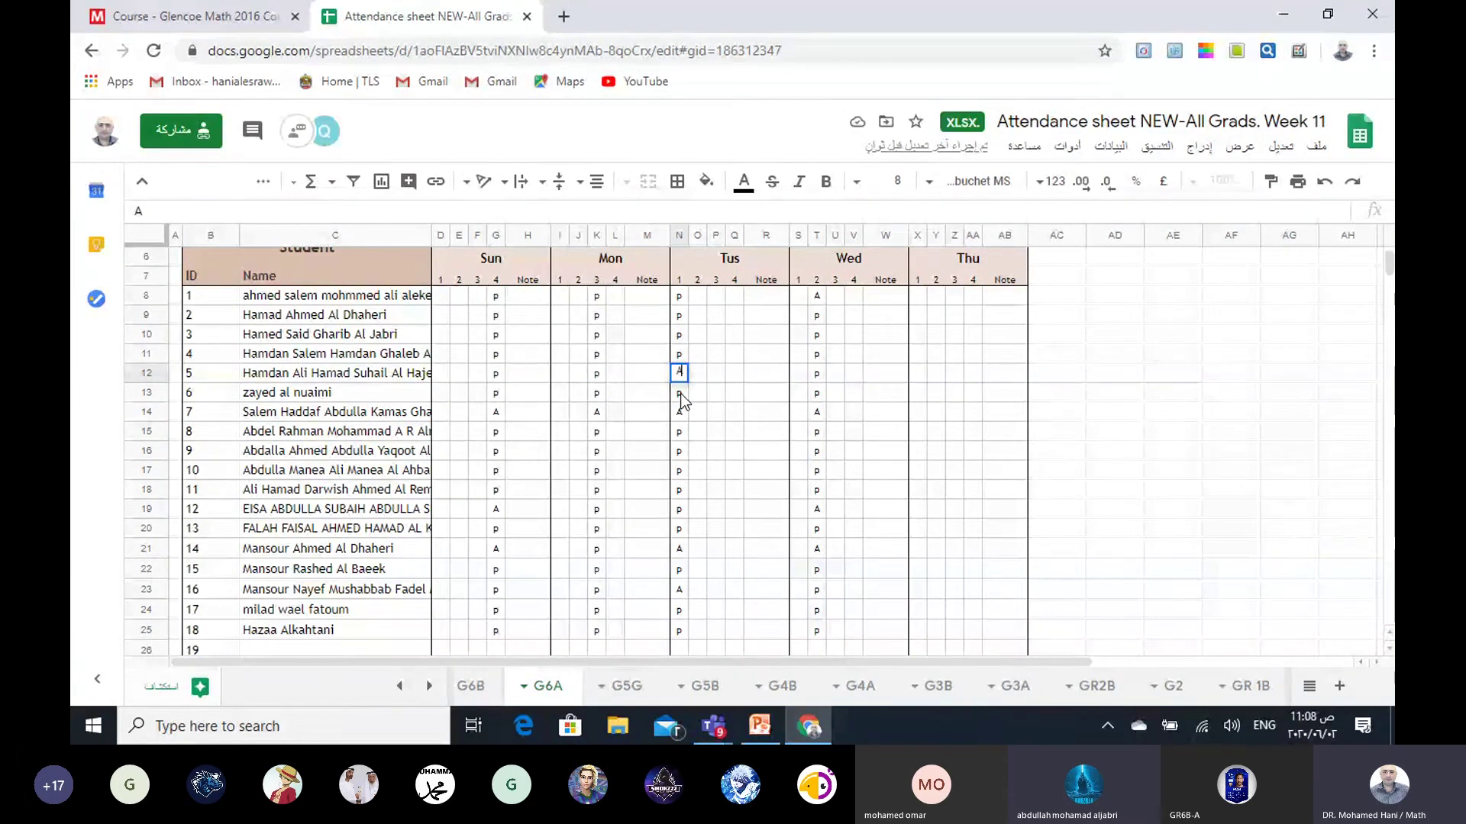
click(680, 393)
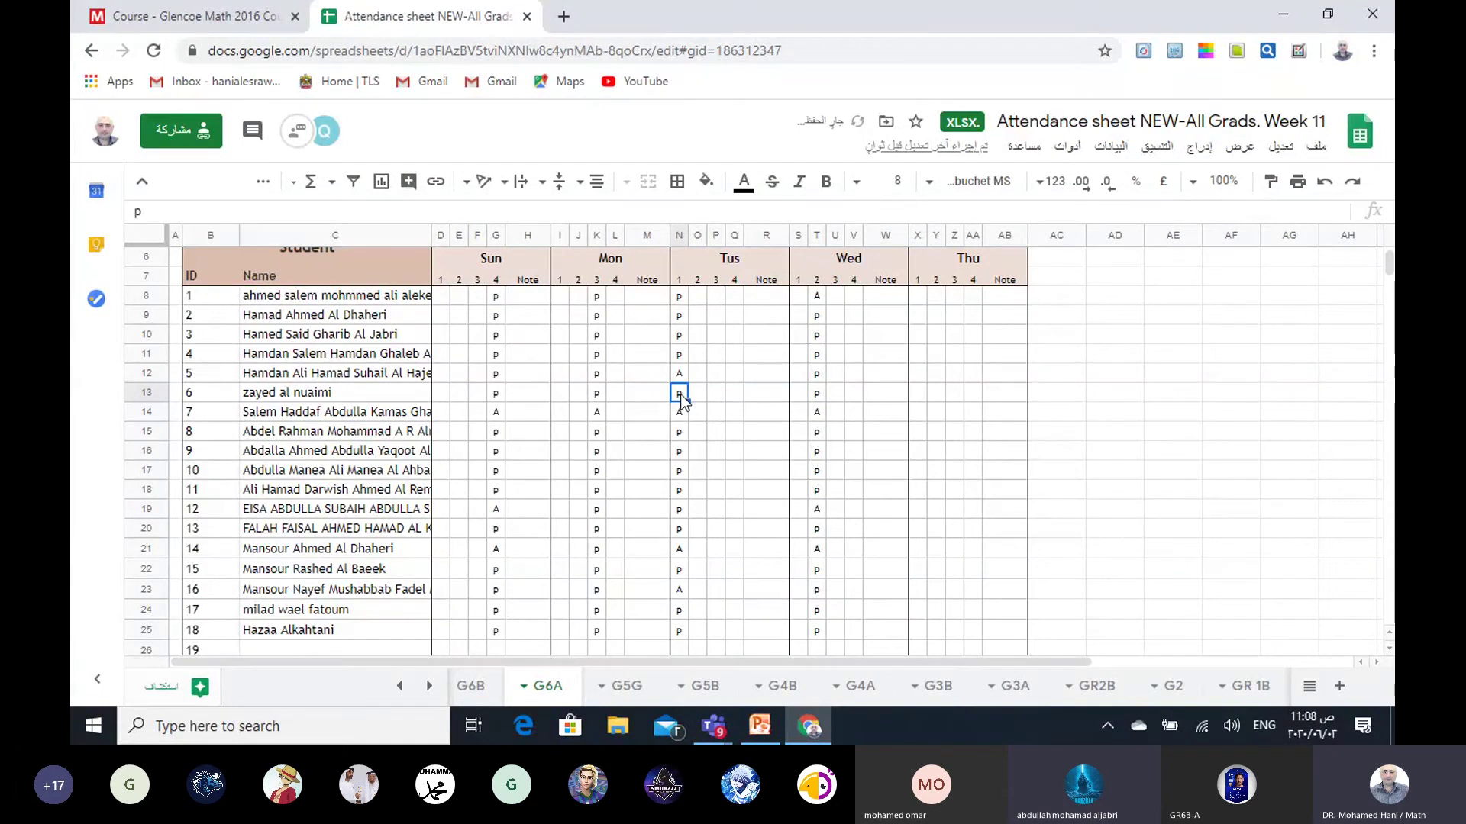
text(A)
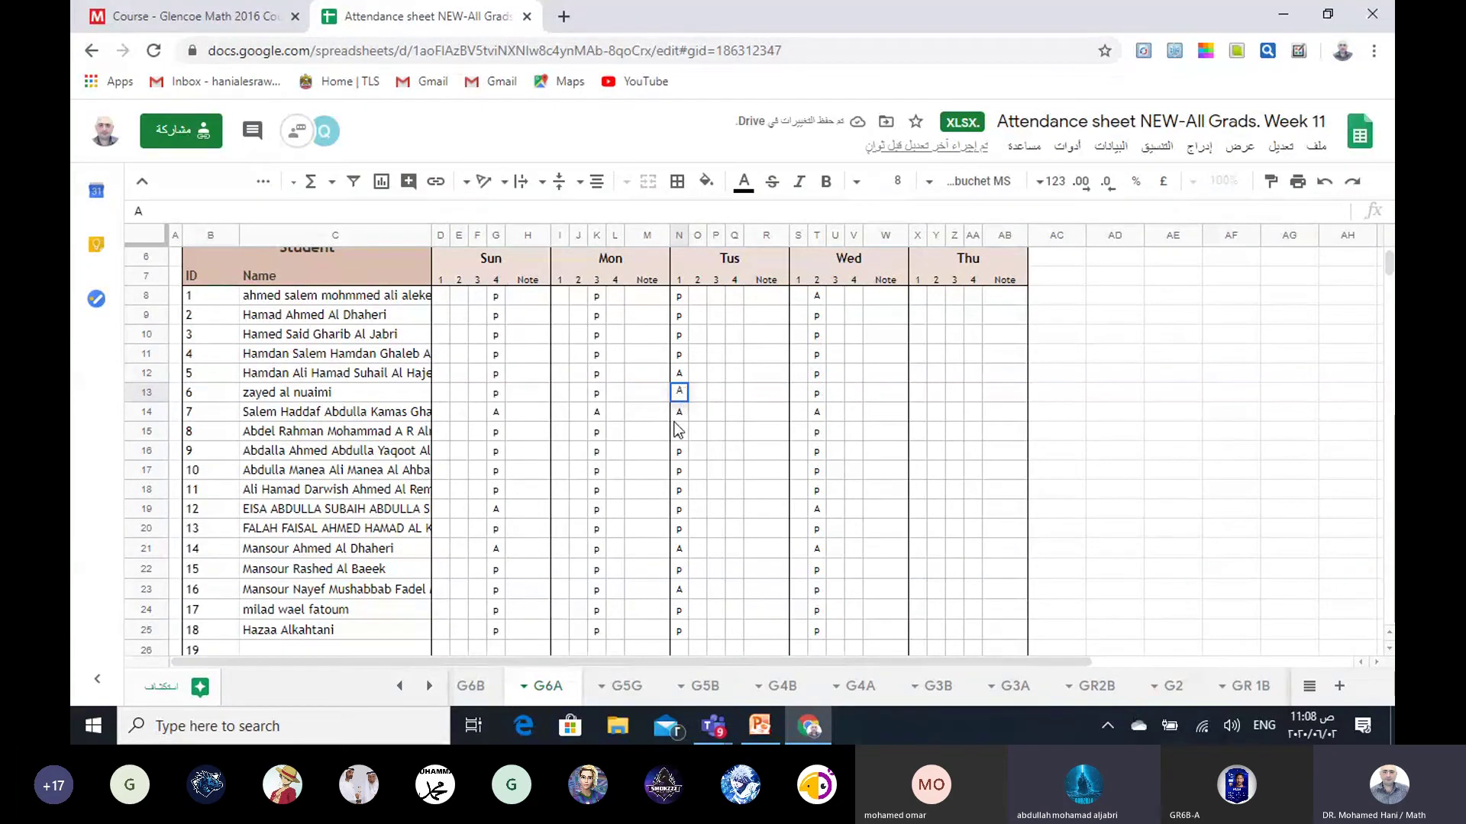
- Set the Tuesday period 1 attendance in cells N14, N21 and N23 of the G6A sheet to p
click(680, 414)
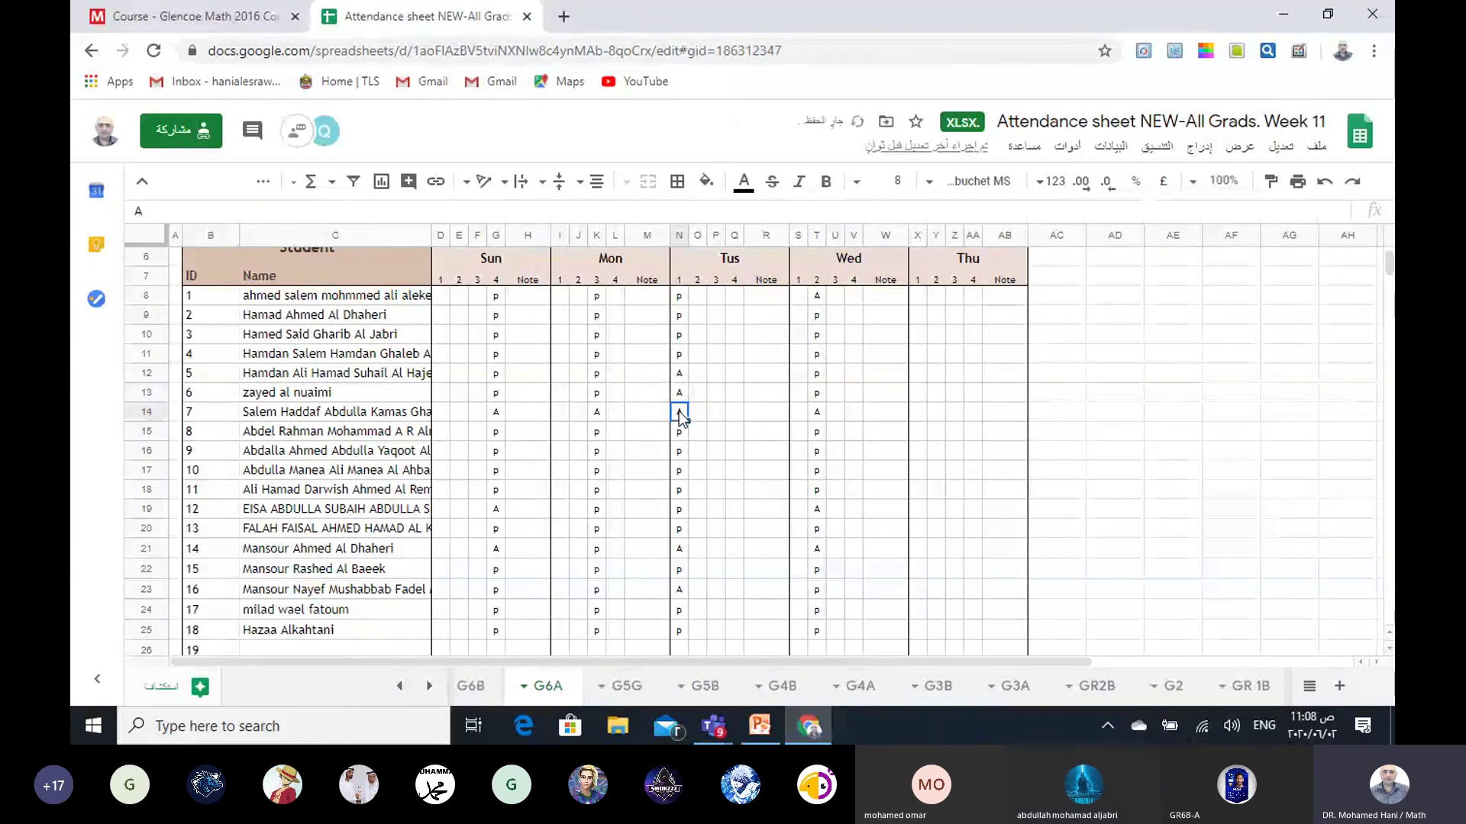
text(p)
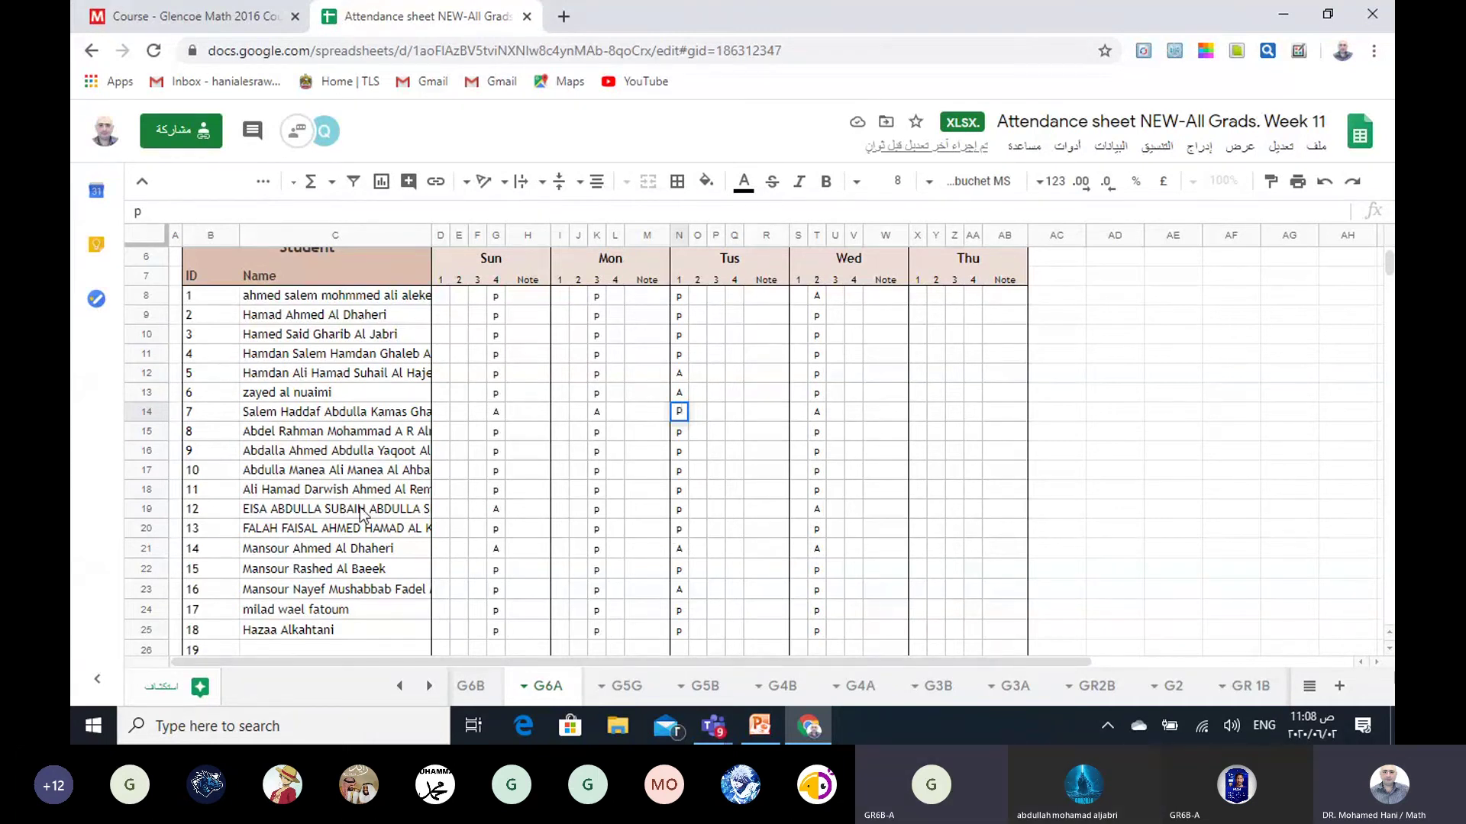
click(680, 510)
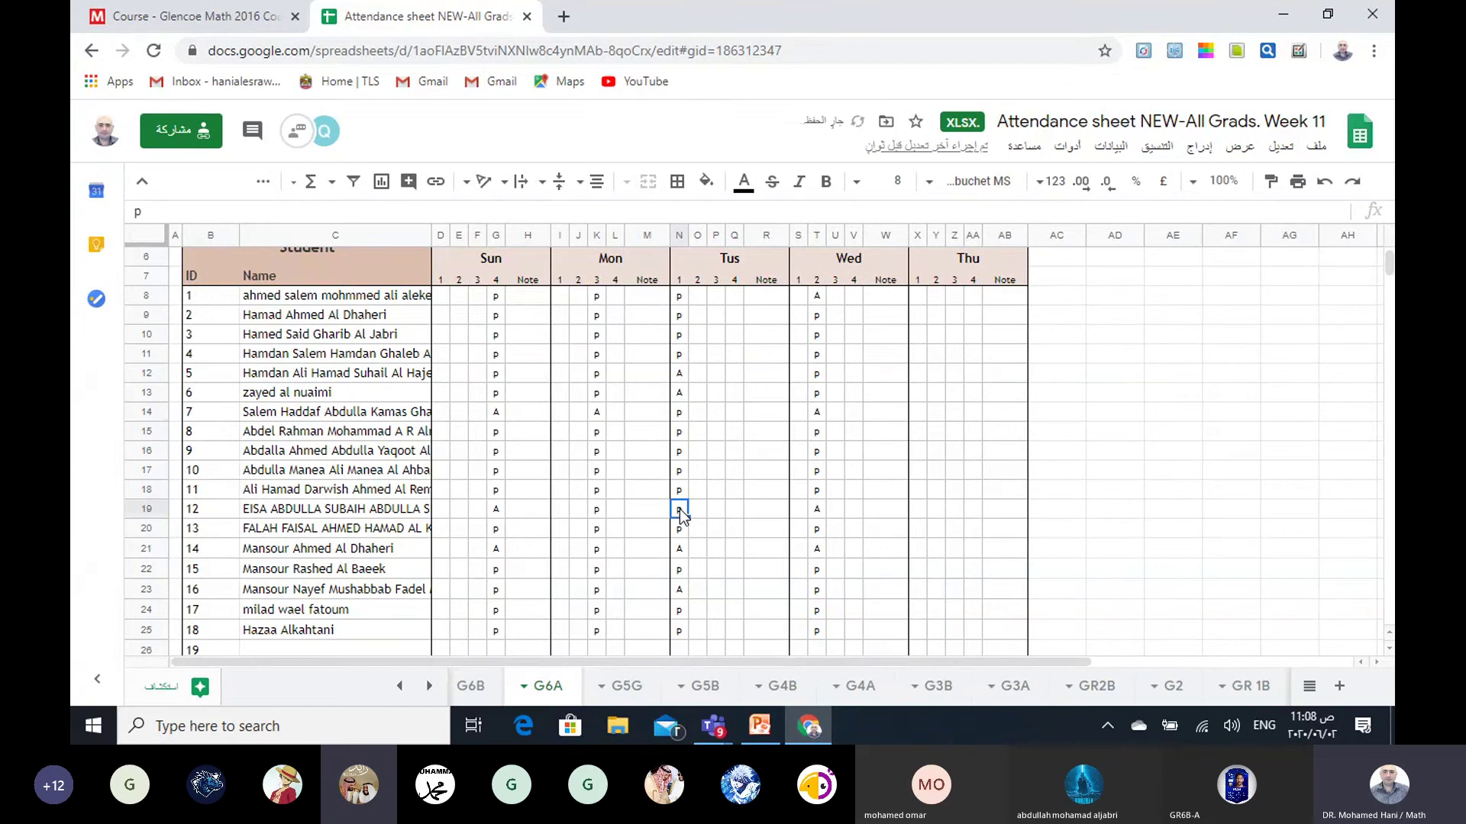
click(676, 531)
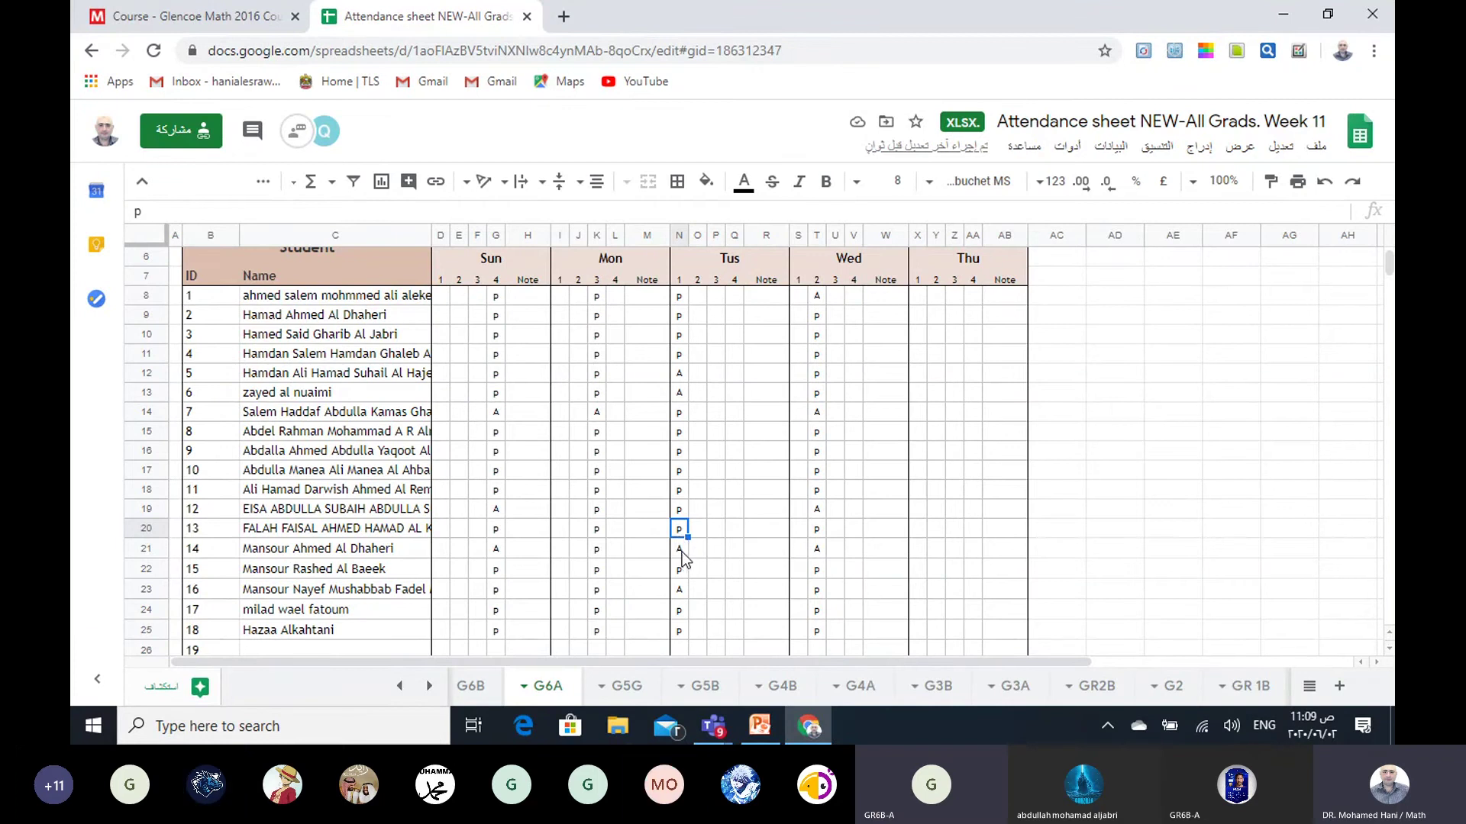
click(680, 551)
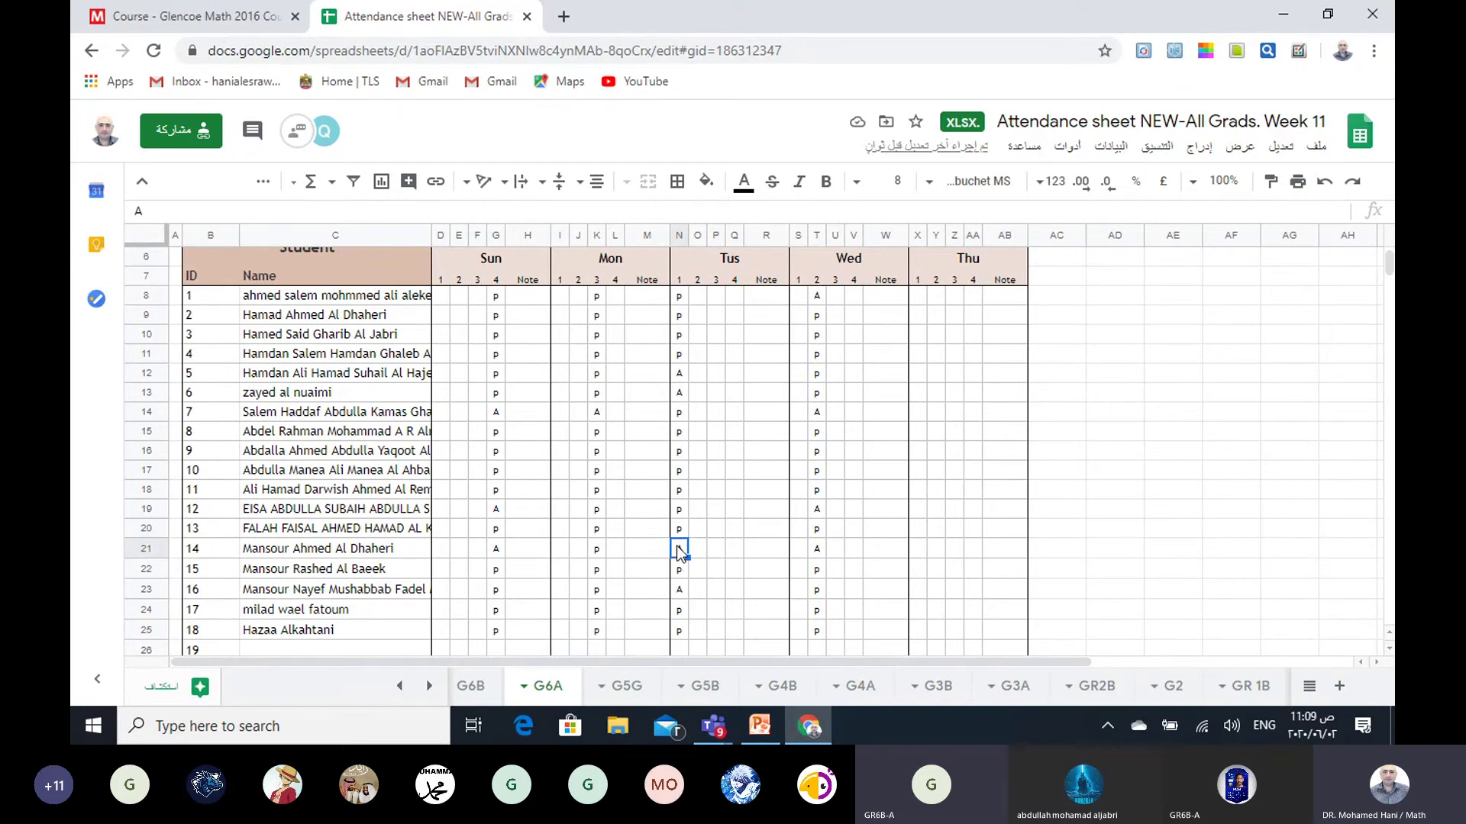
text(p)
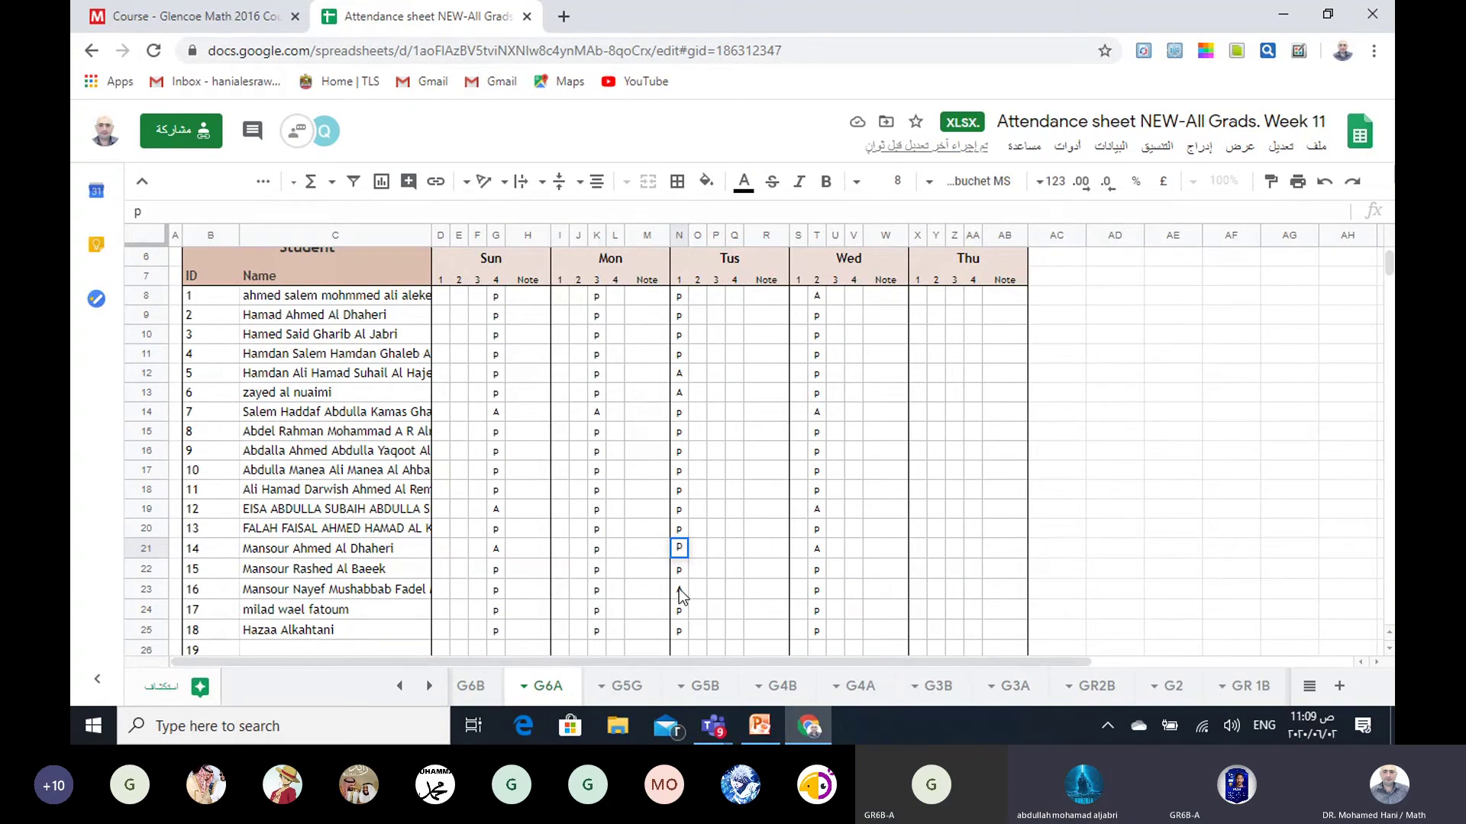
click(680, 589)
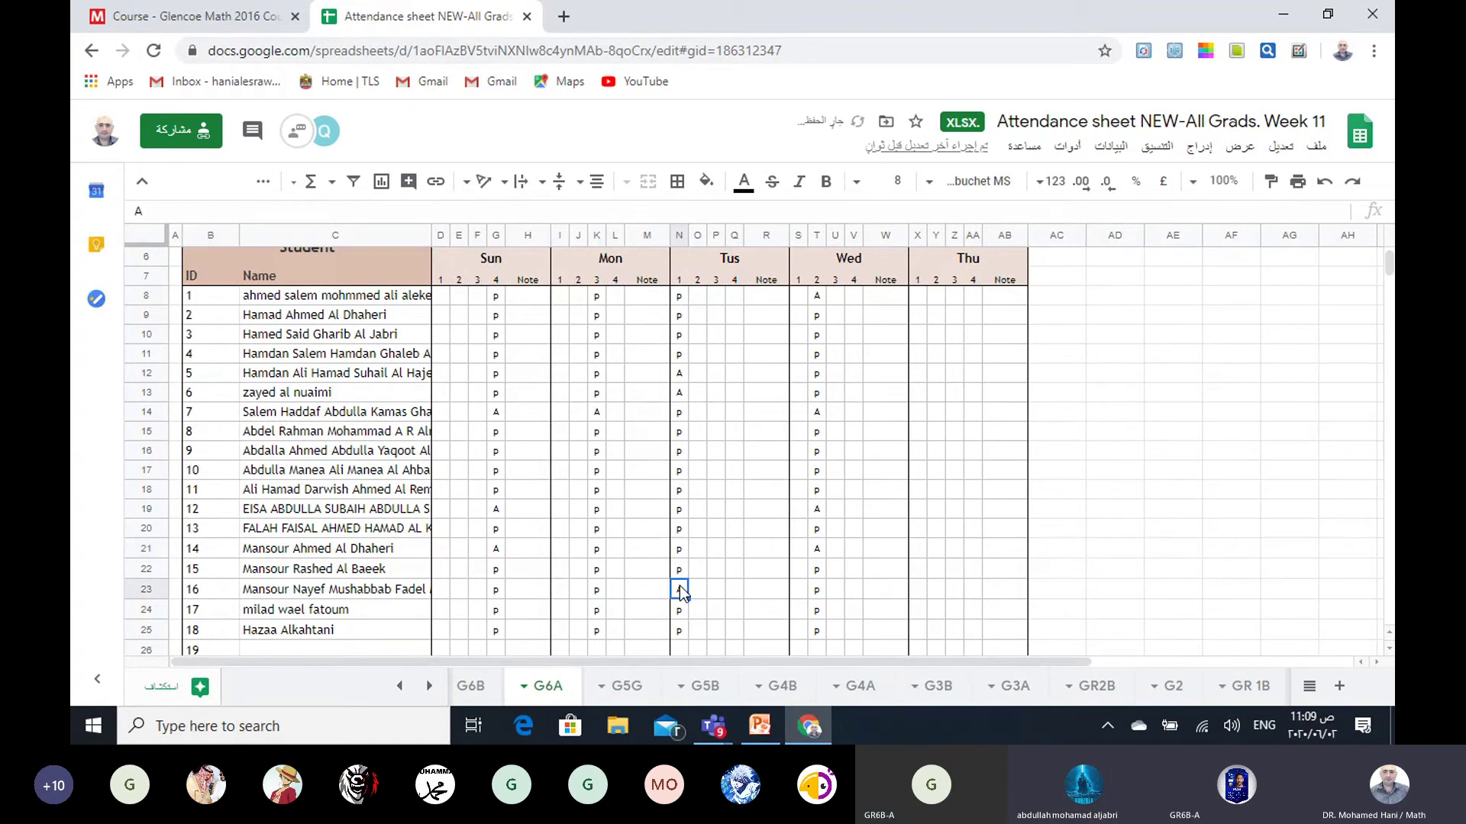
text(p)
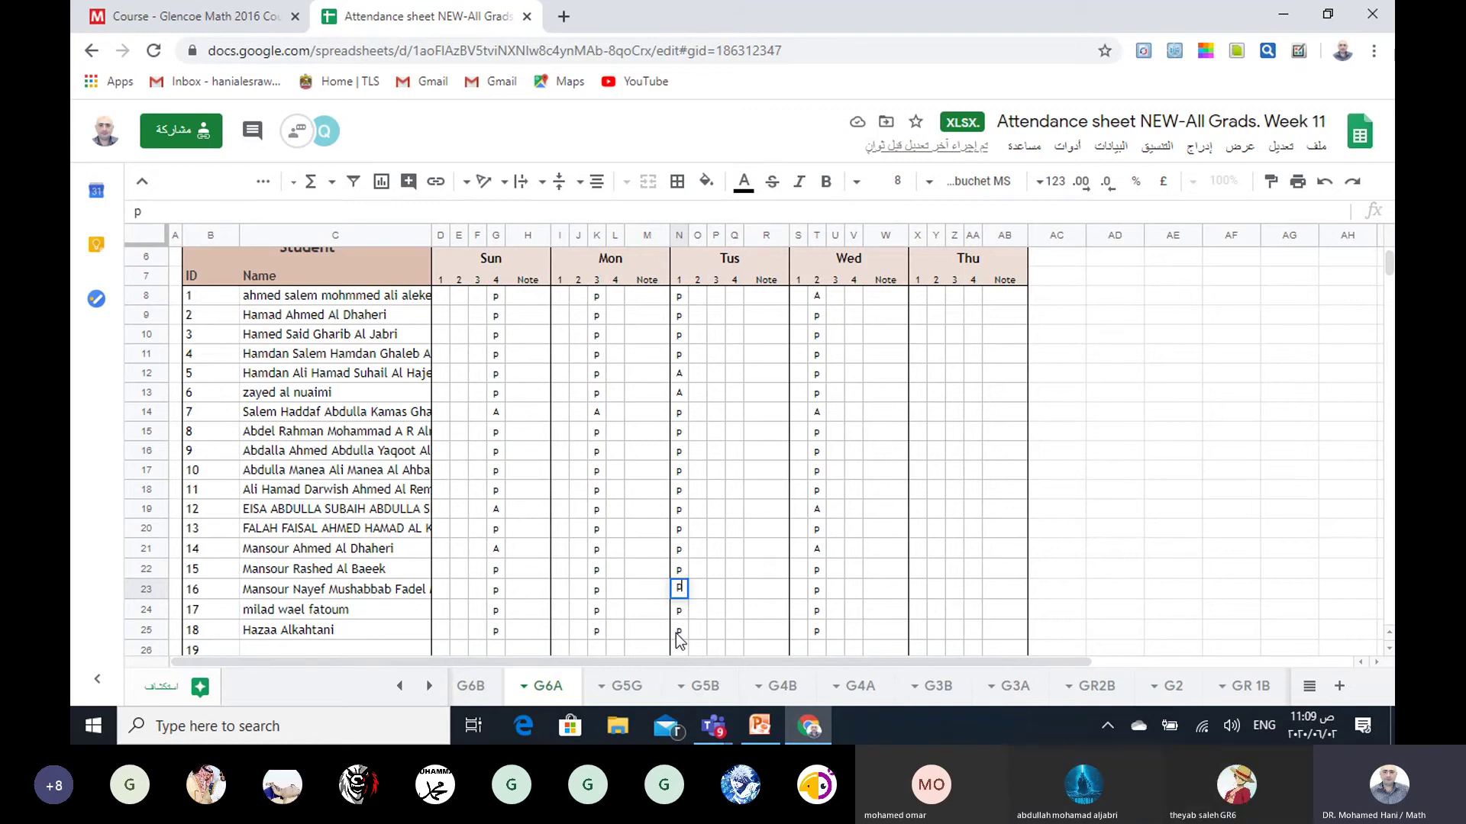
click(714, 597)
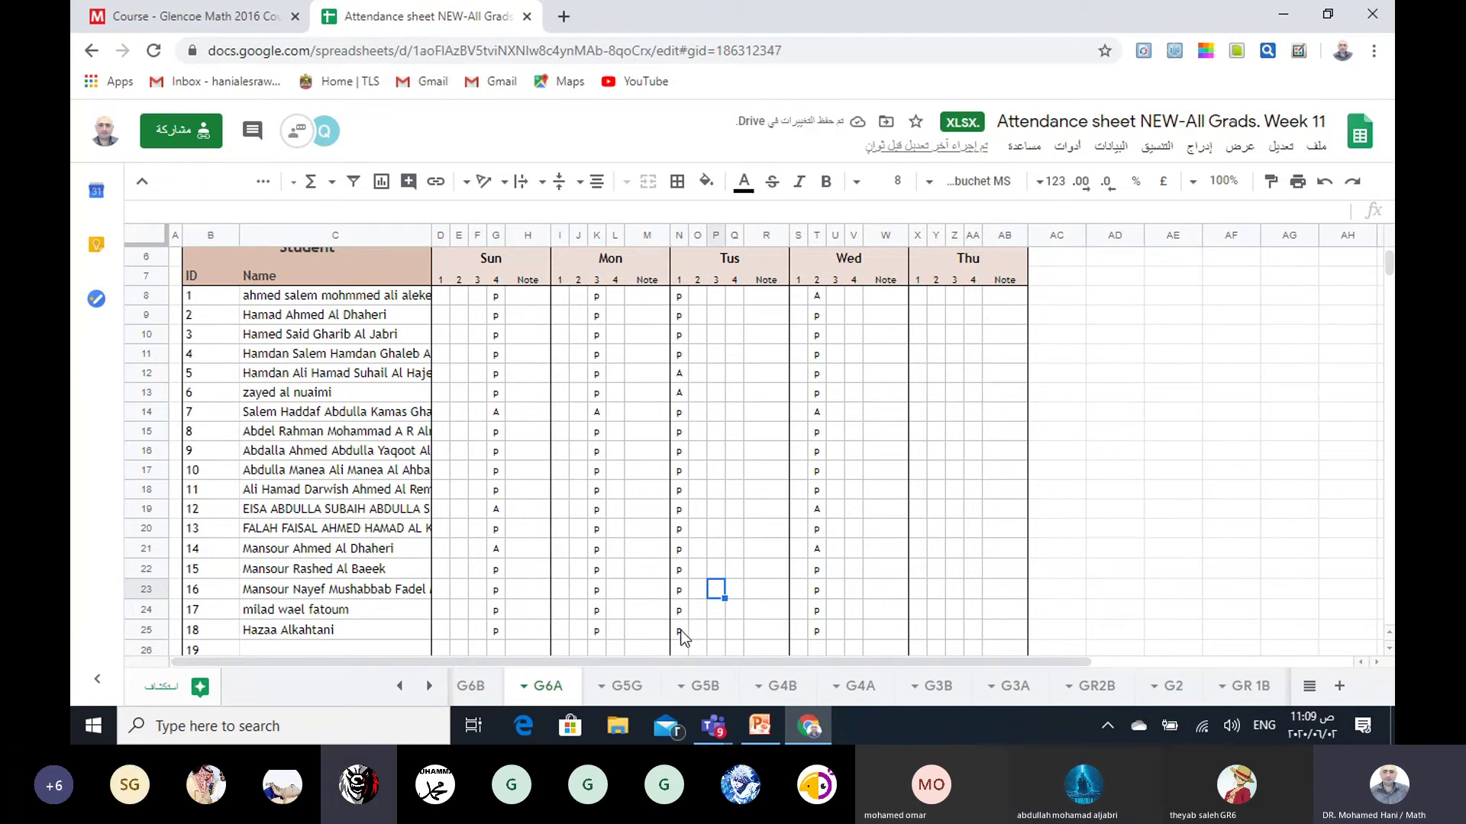
- Open the G6B attendance sheet and set the Tuesday period 1 entry in cell N12 to p
click(472, 690)
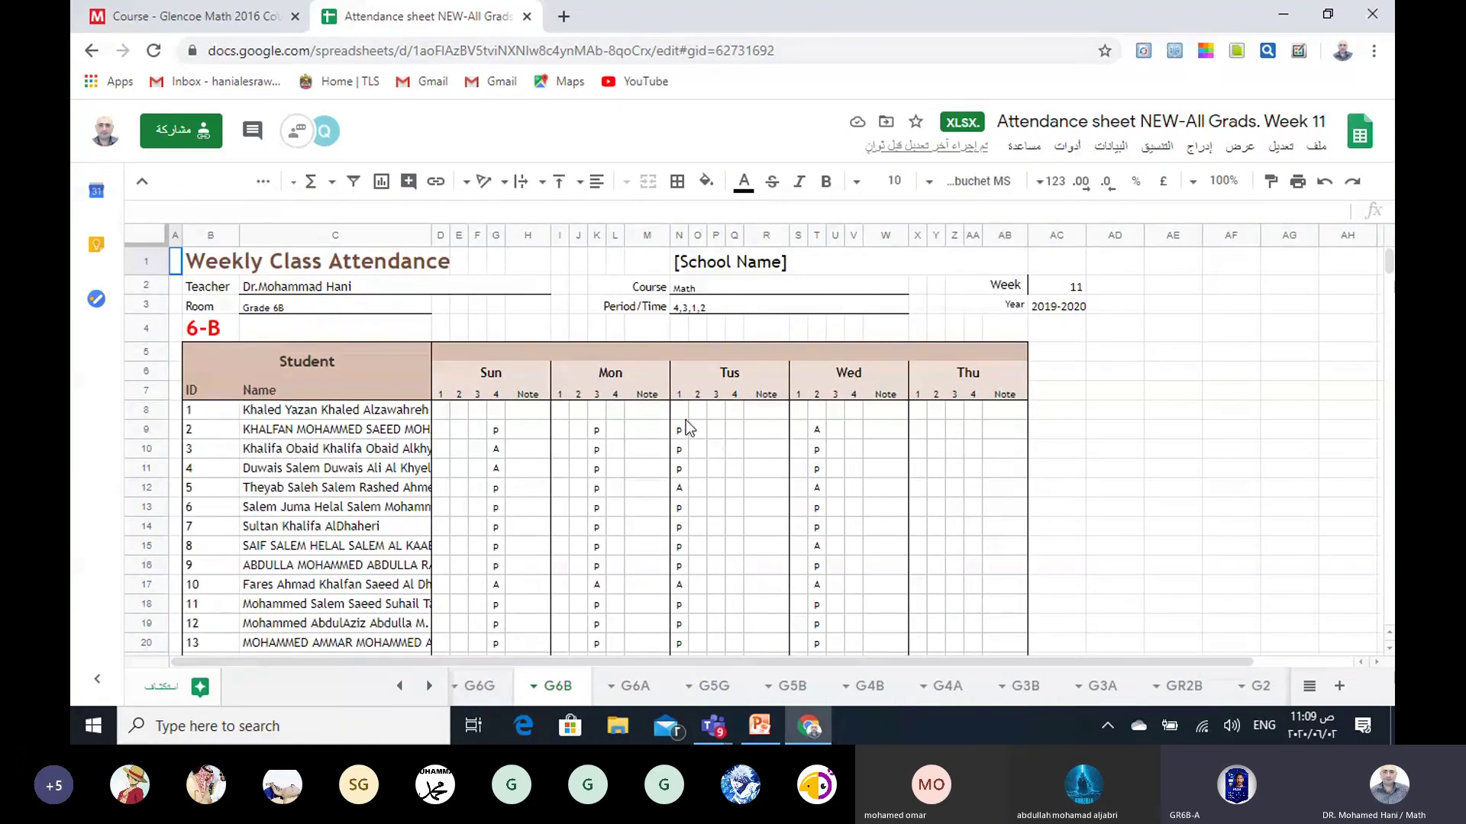
scroll(722, 455, down, 2)
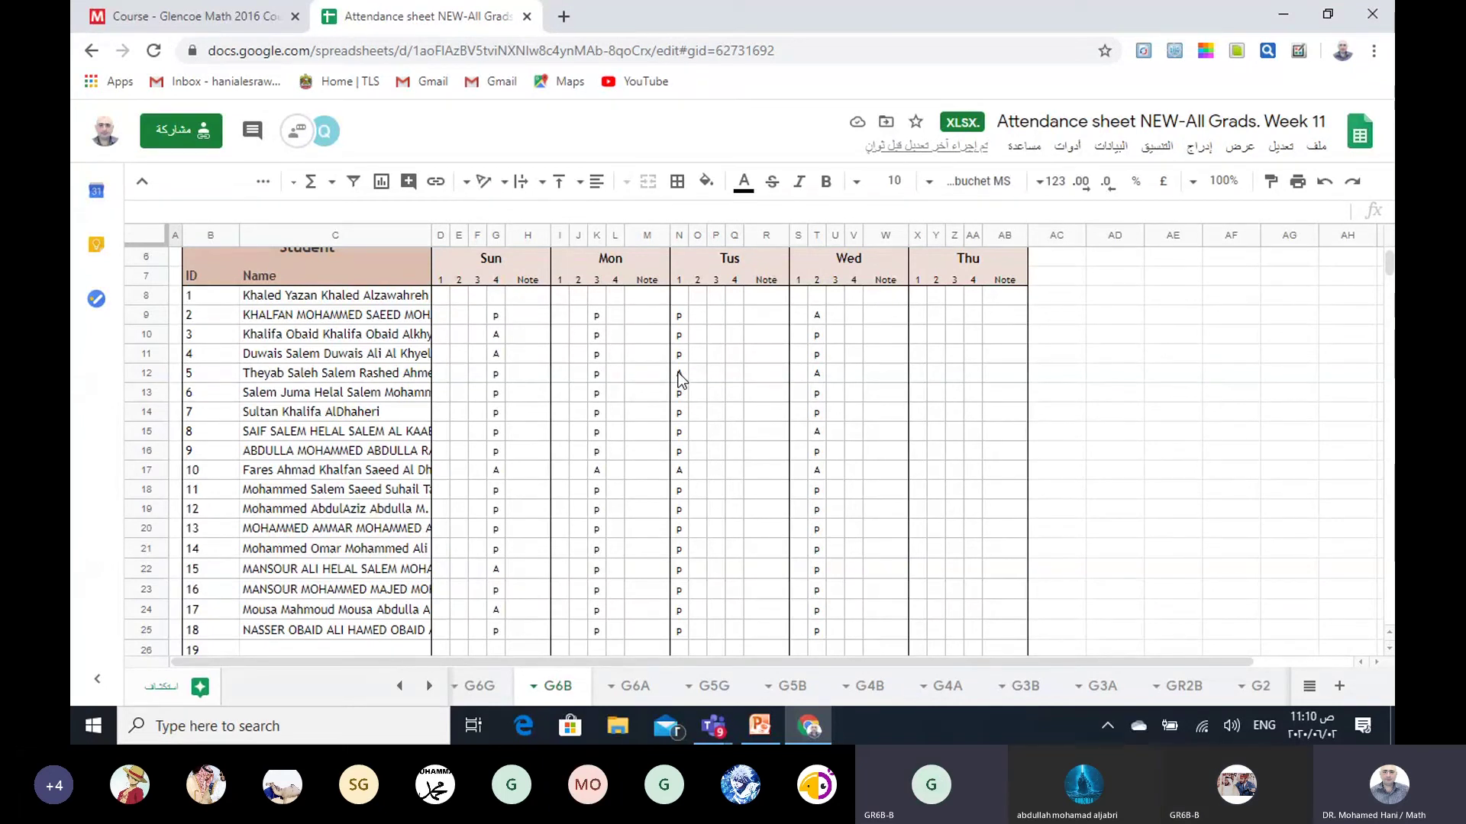
click(678, 374)
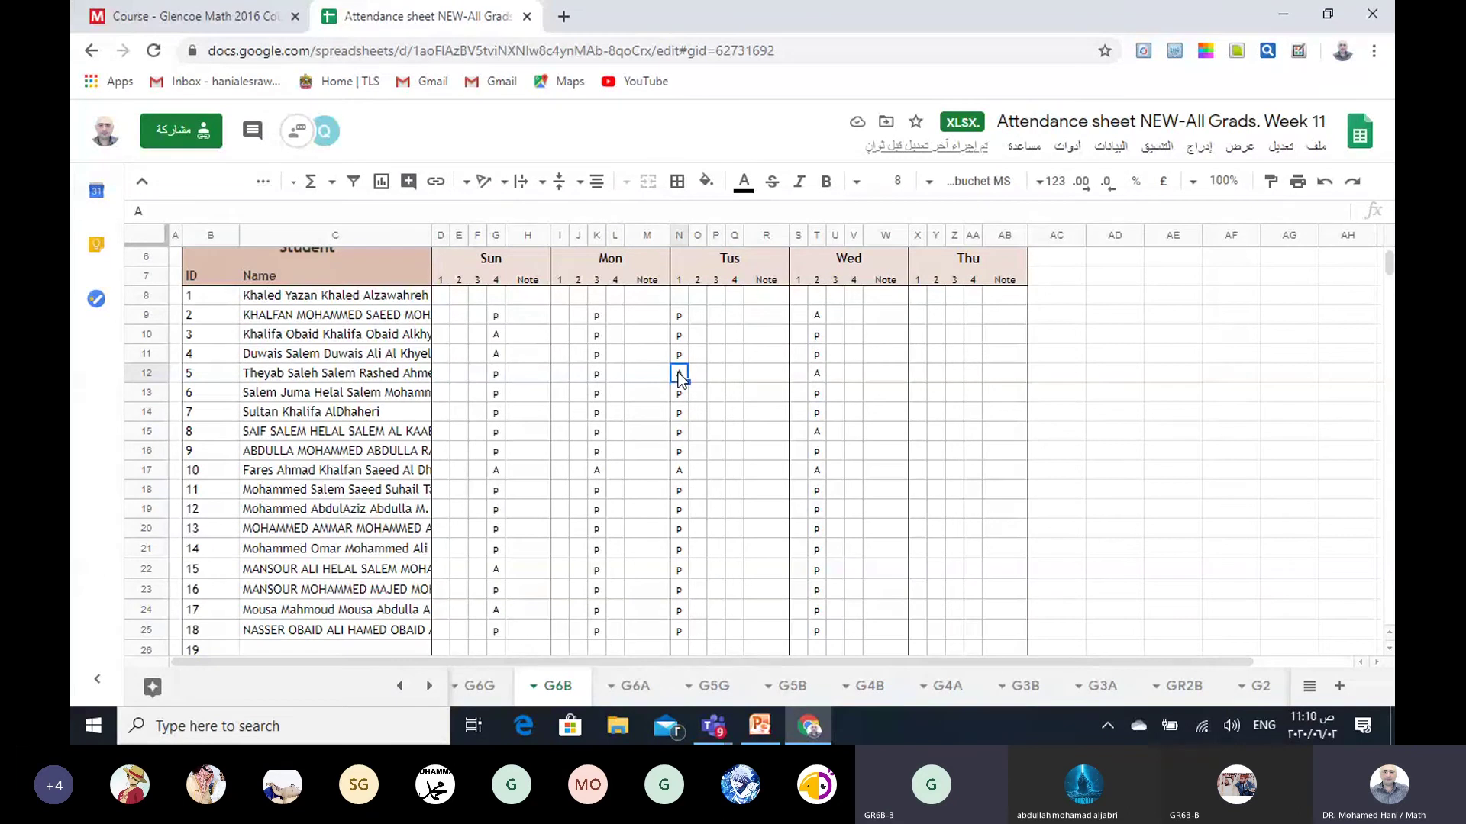
text(p)
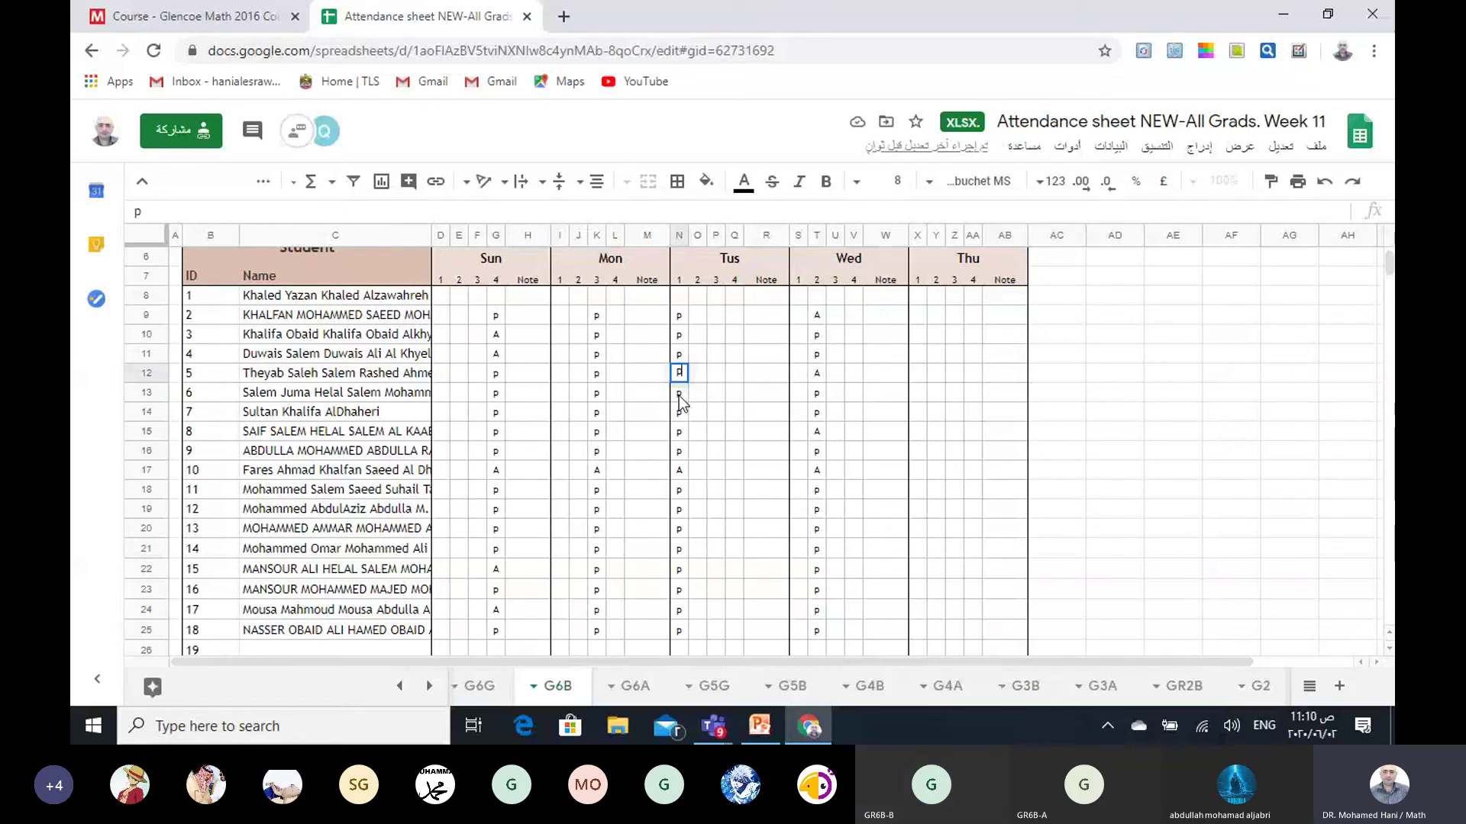
click(679, 395)
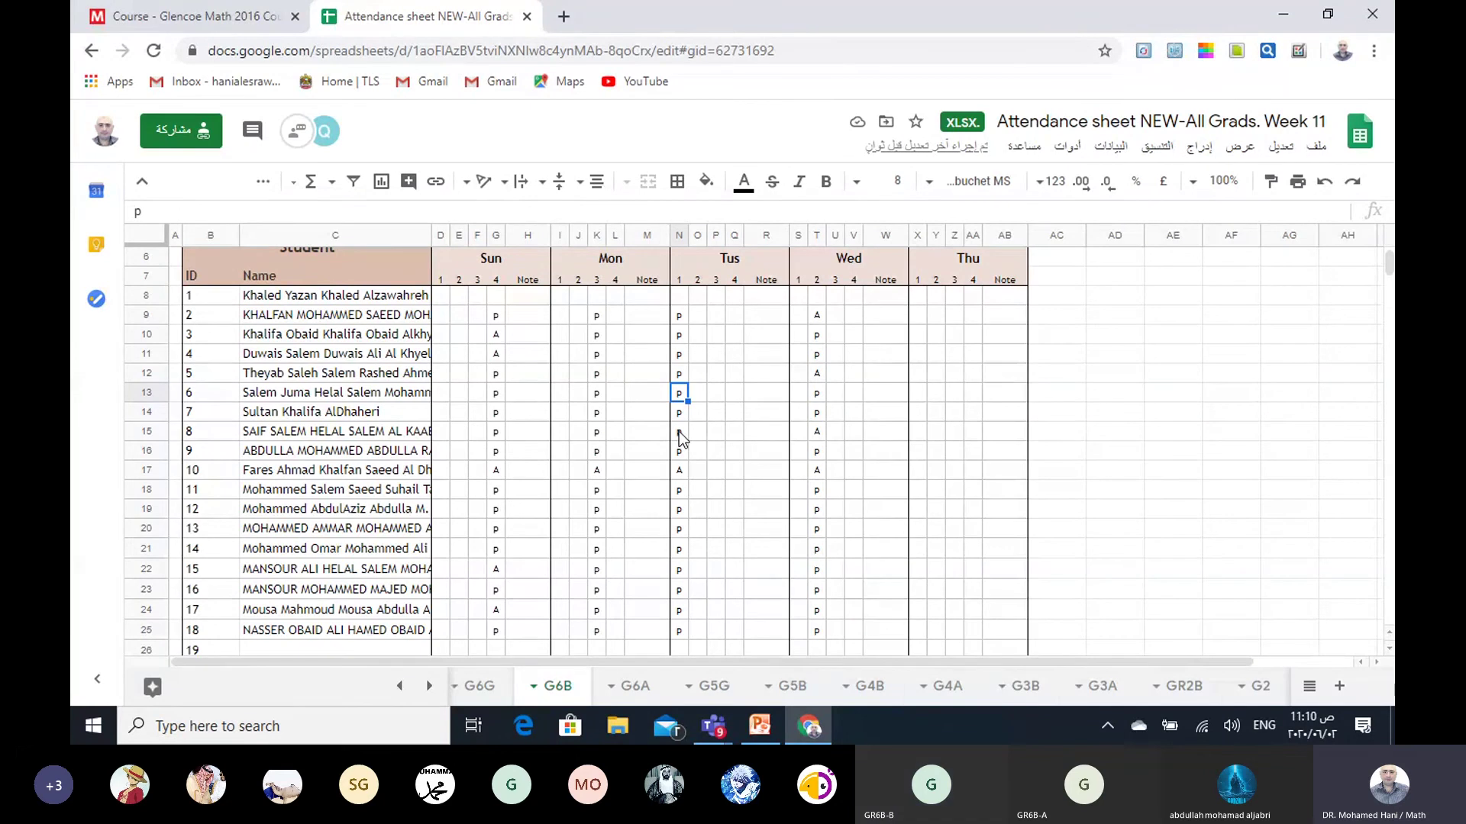
- Set the Tuesday period 1 attendance in cells N18 and N20 of the G6B sheet to A
click(680, 495)
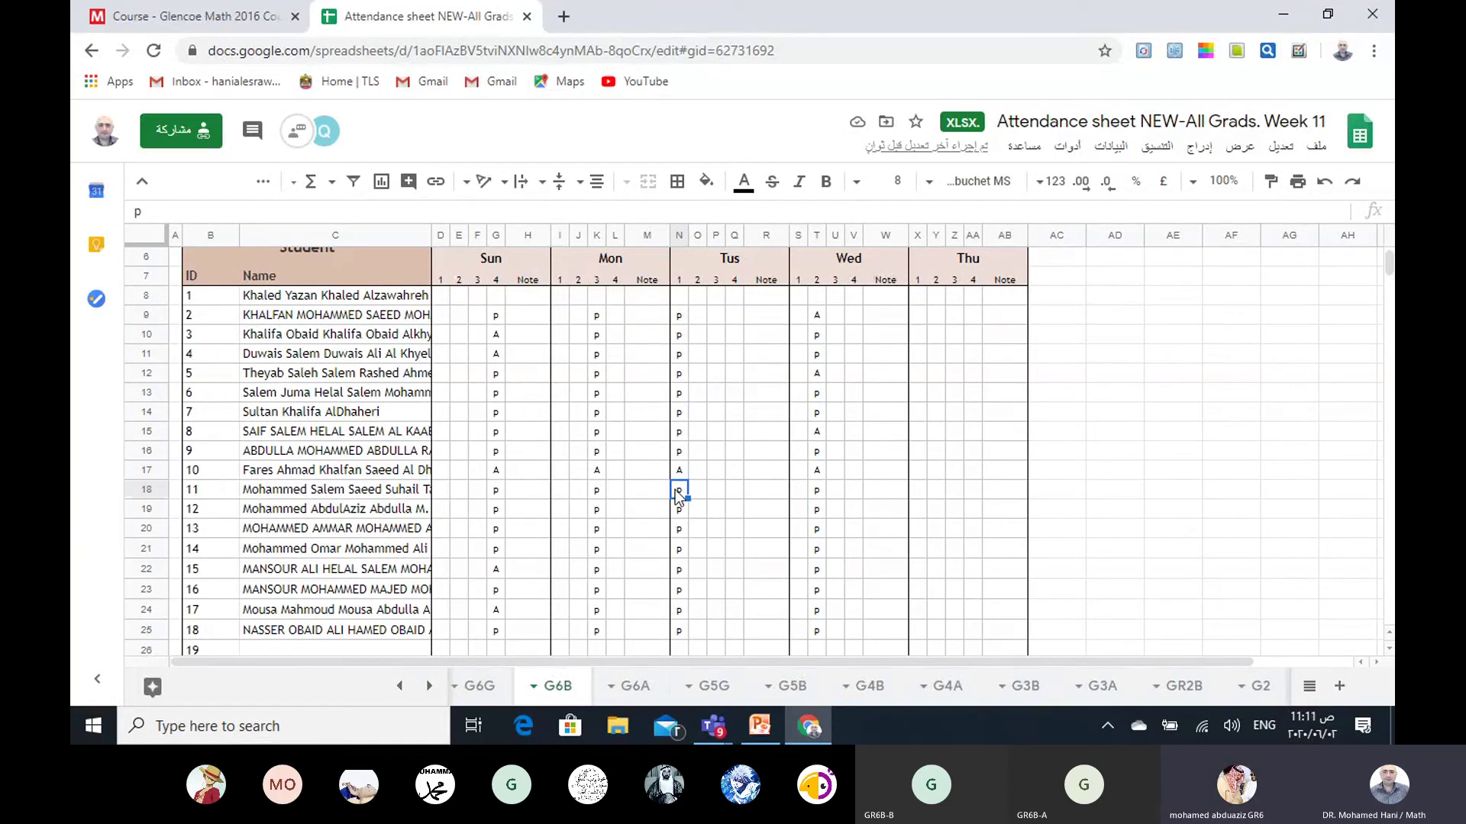
text(A)
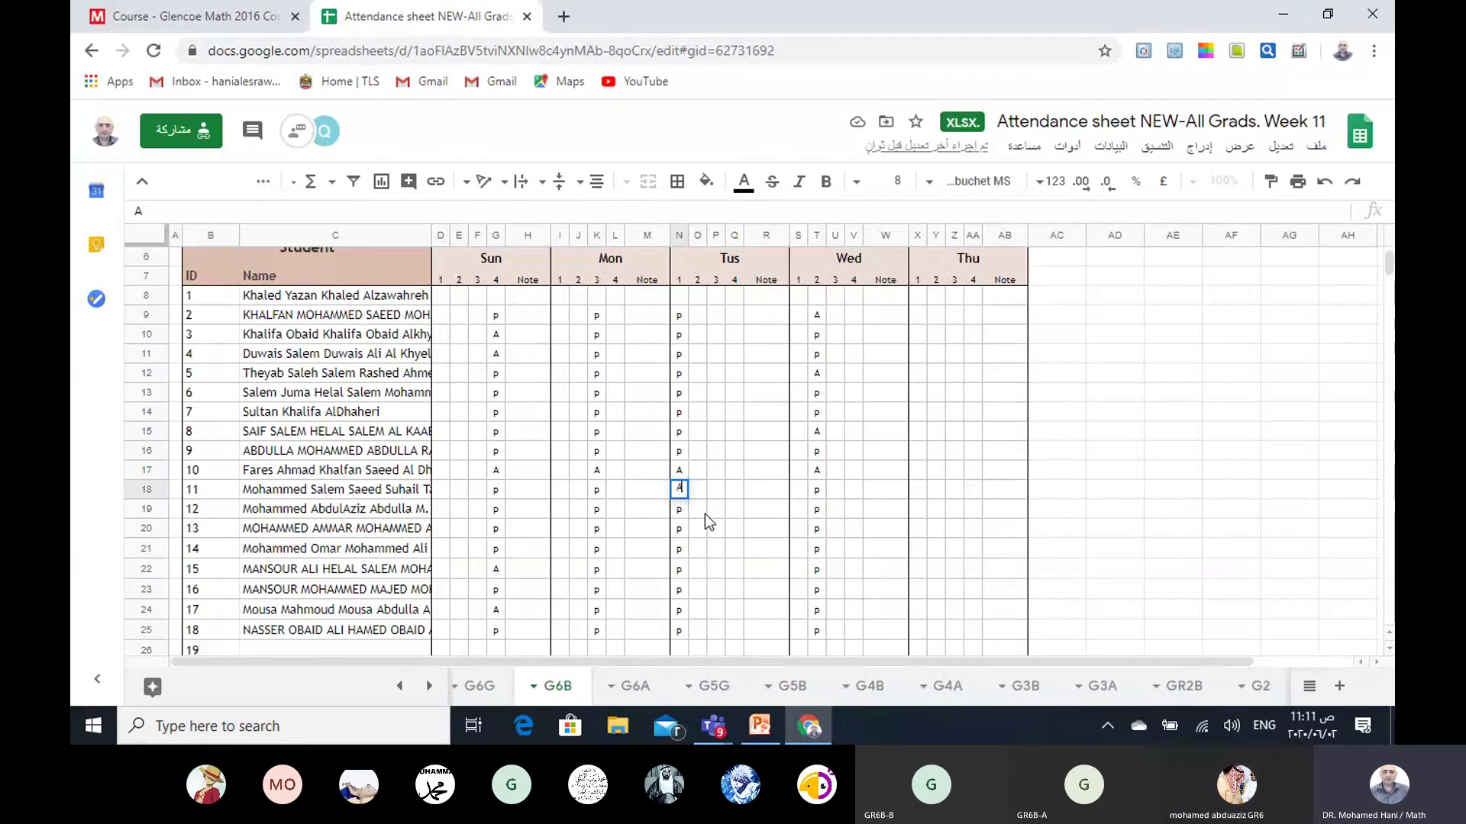
scroll(706, 518, down, 1)
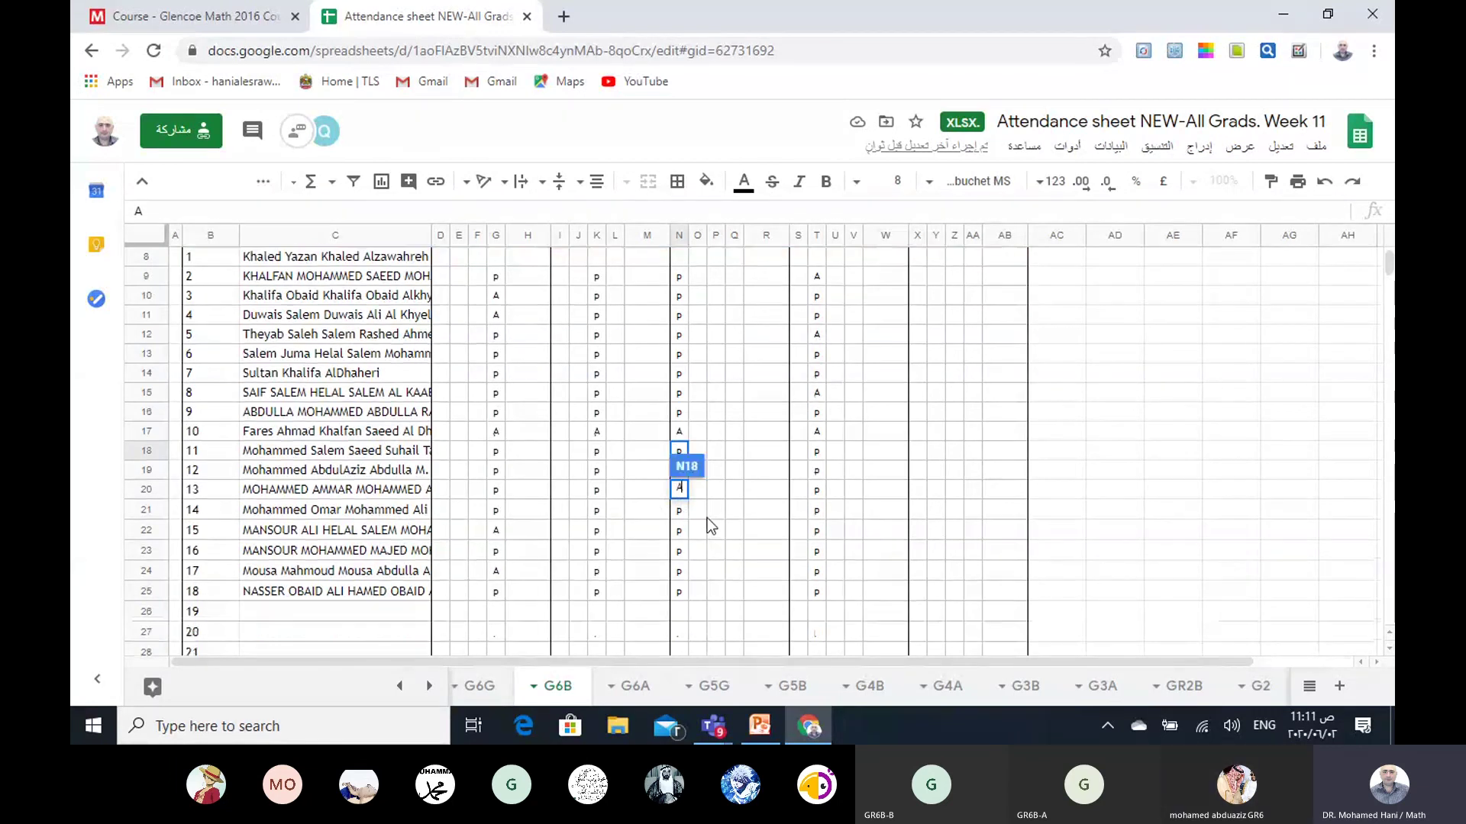
click(710, 472)
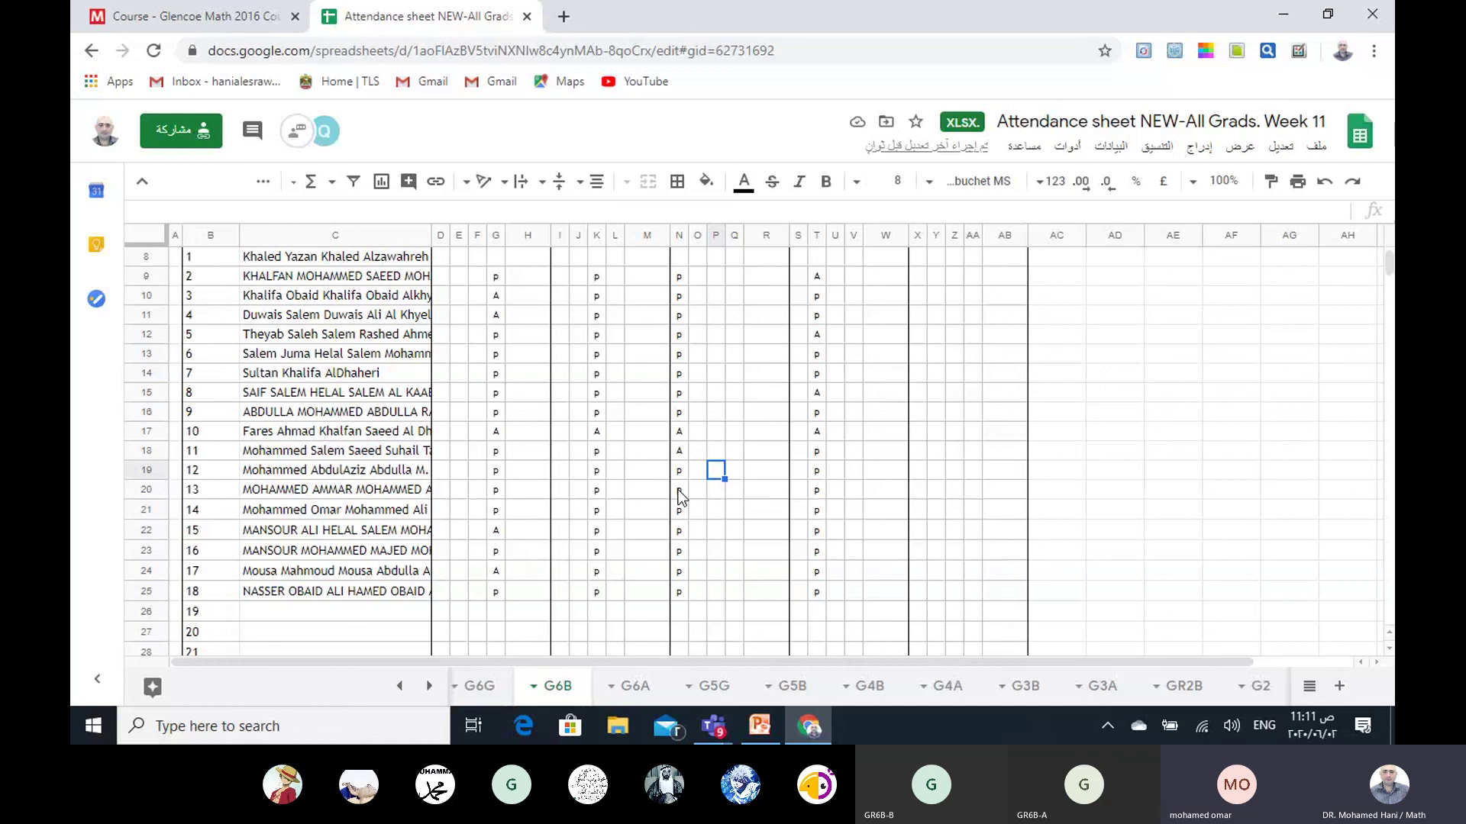
click(680, 490)
text(A)
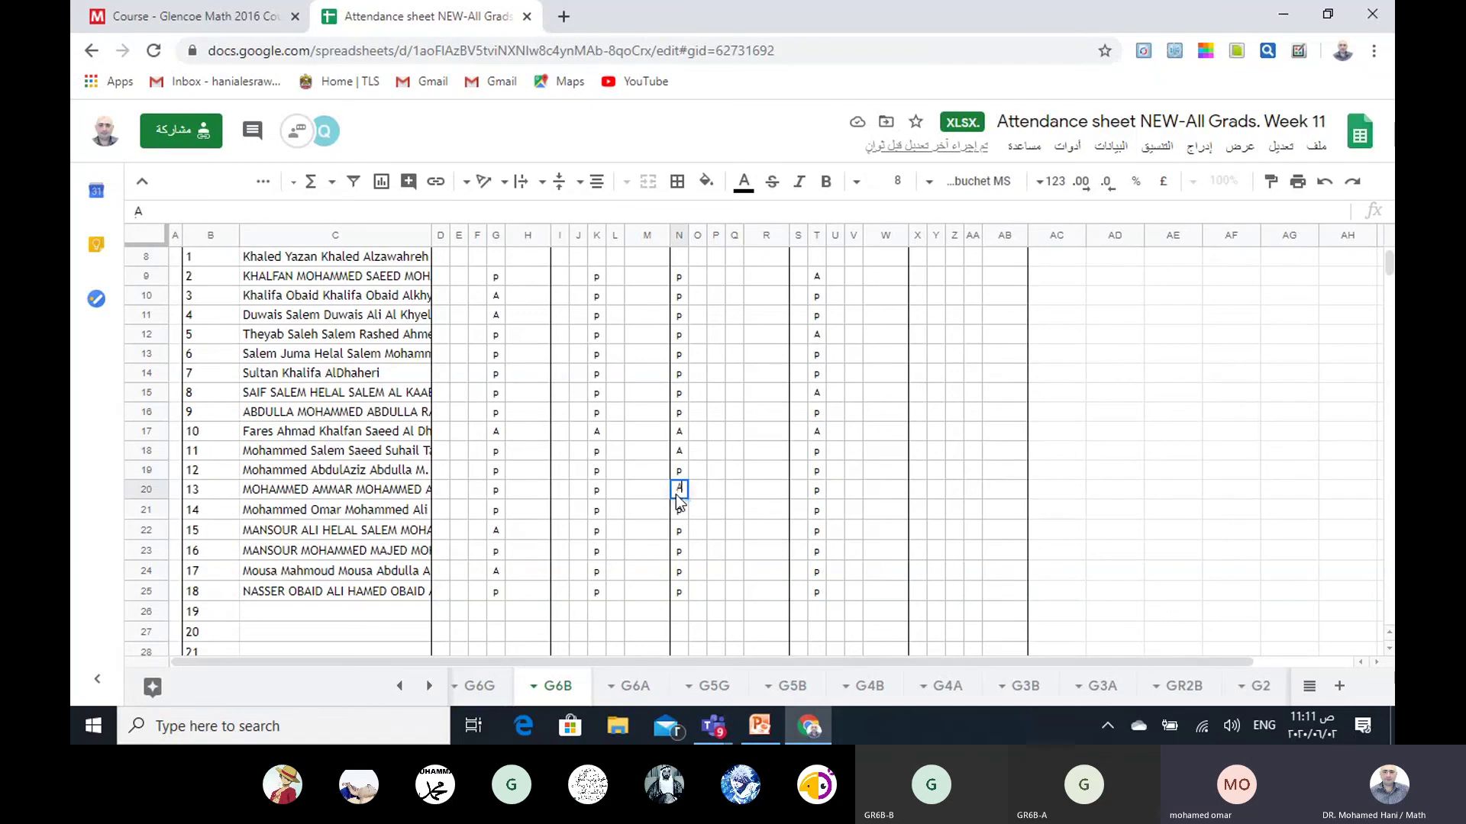
click(716, 515)
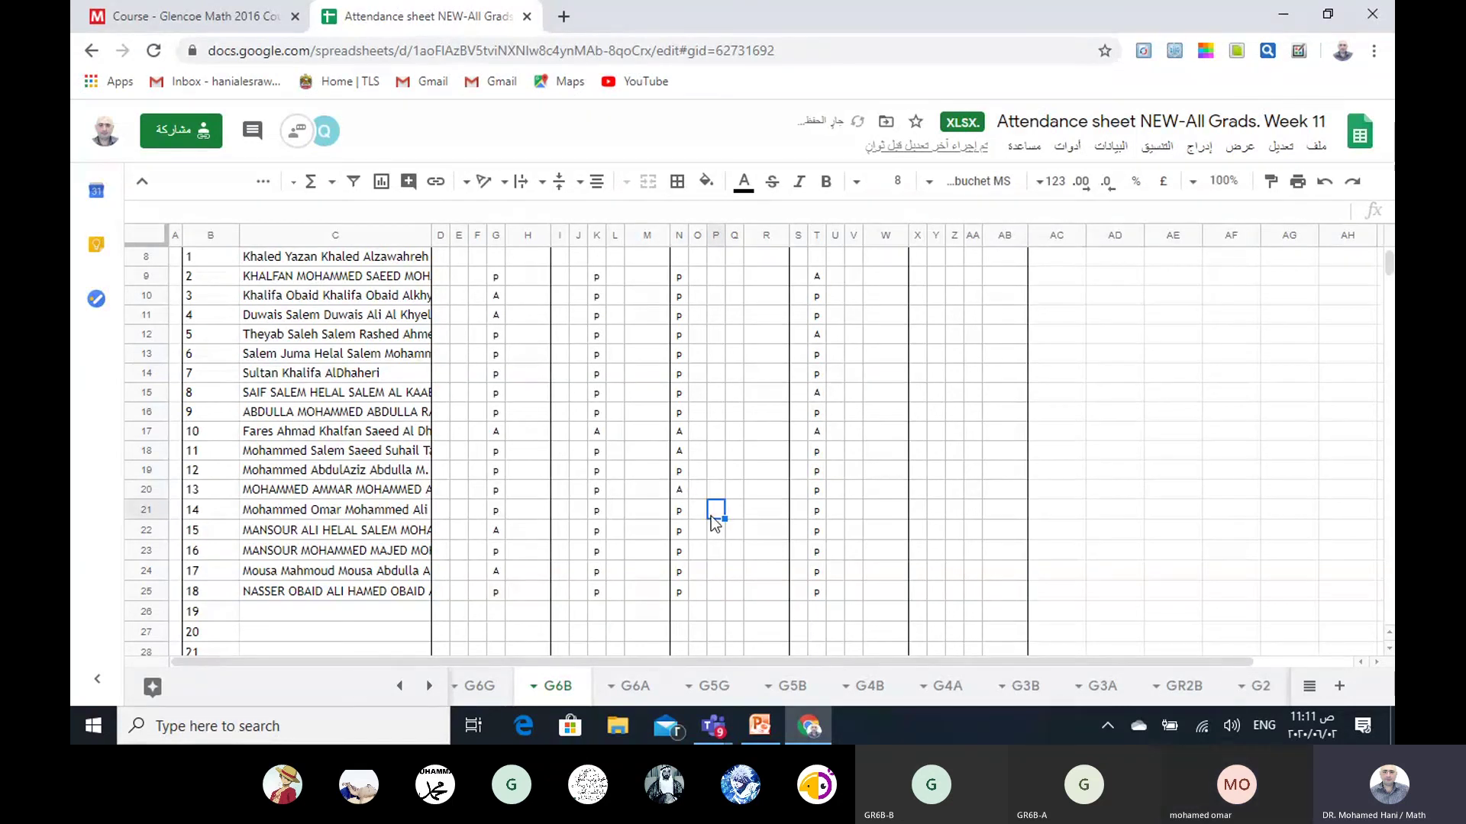
click(679, 573)
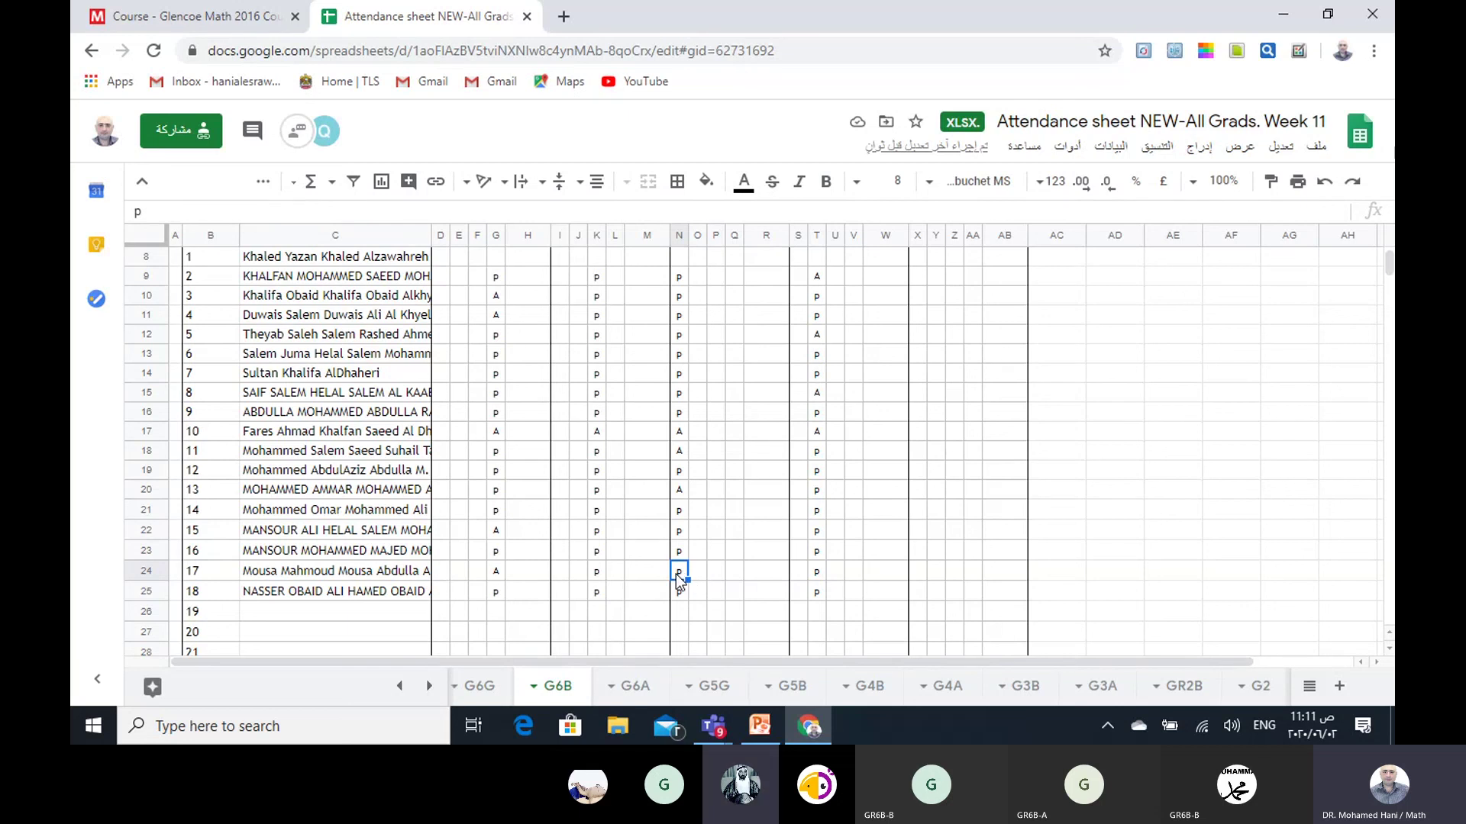
click(719, 579)
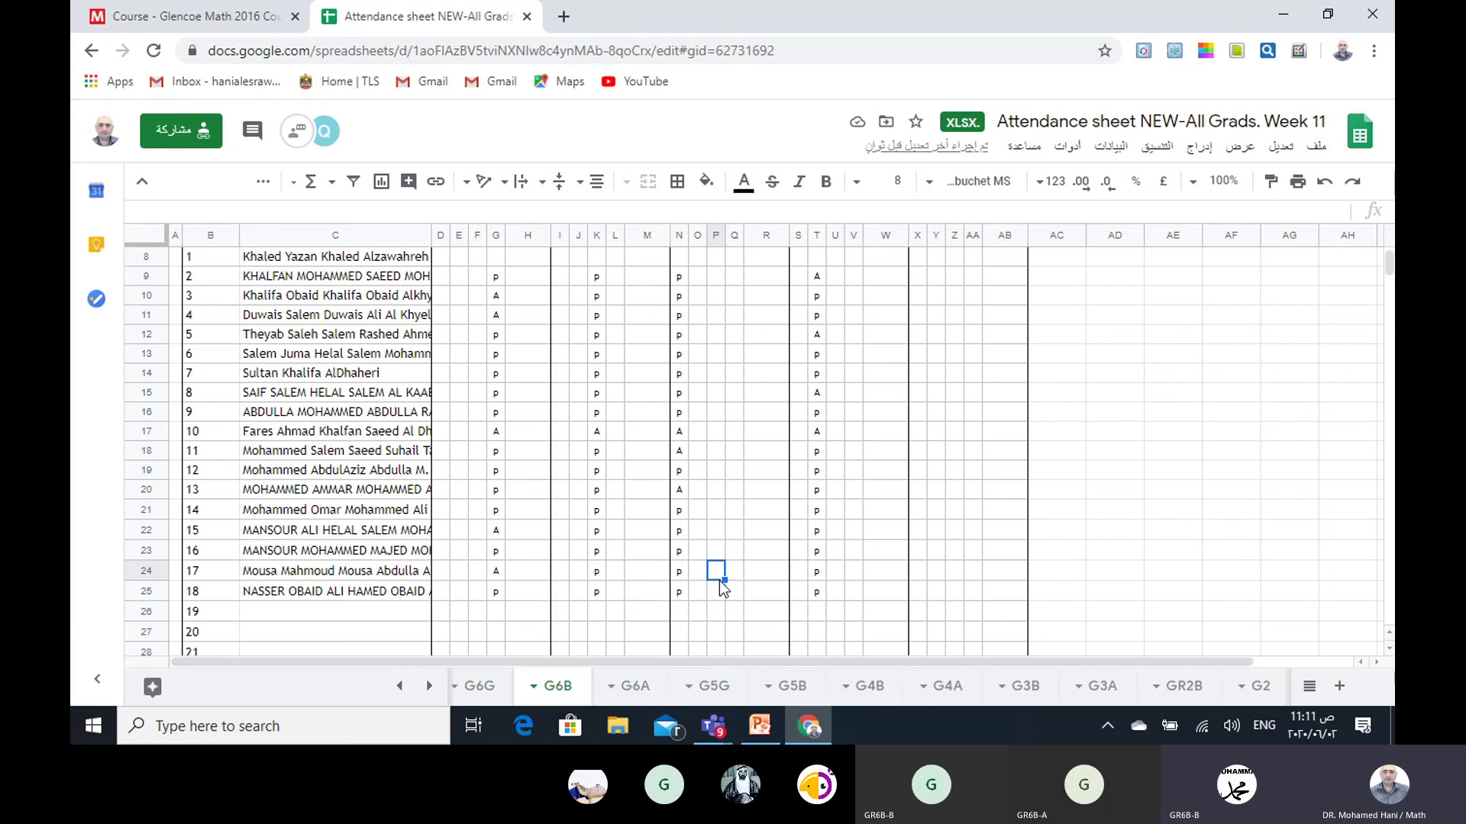
- Set the Tuesday period 1 attendance in cell N20 of the G6B sheet to p
click(678, 490)
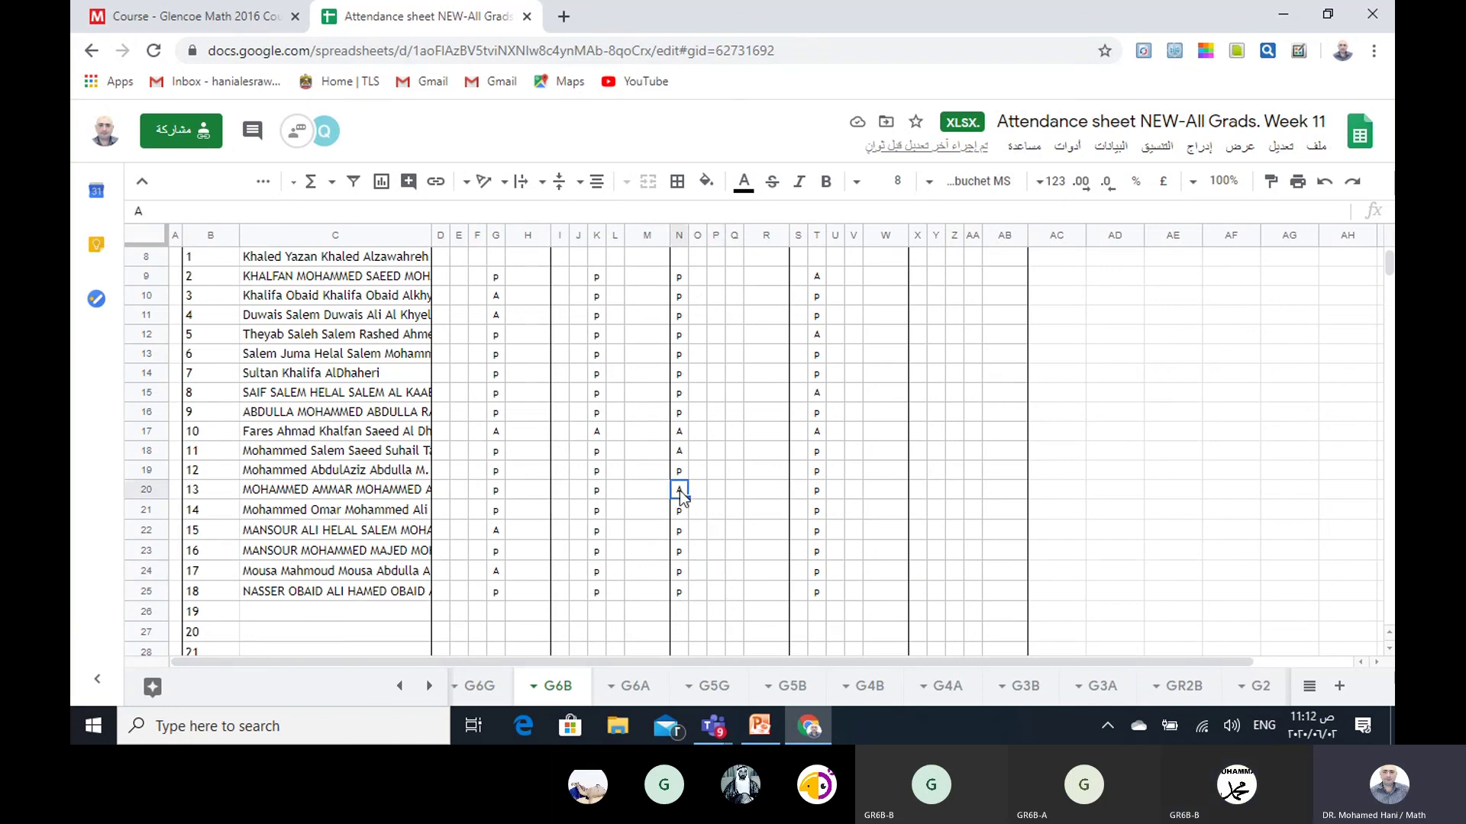
text(p)
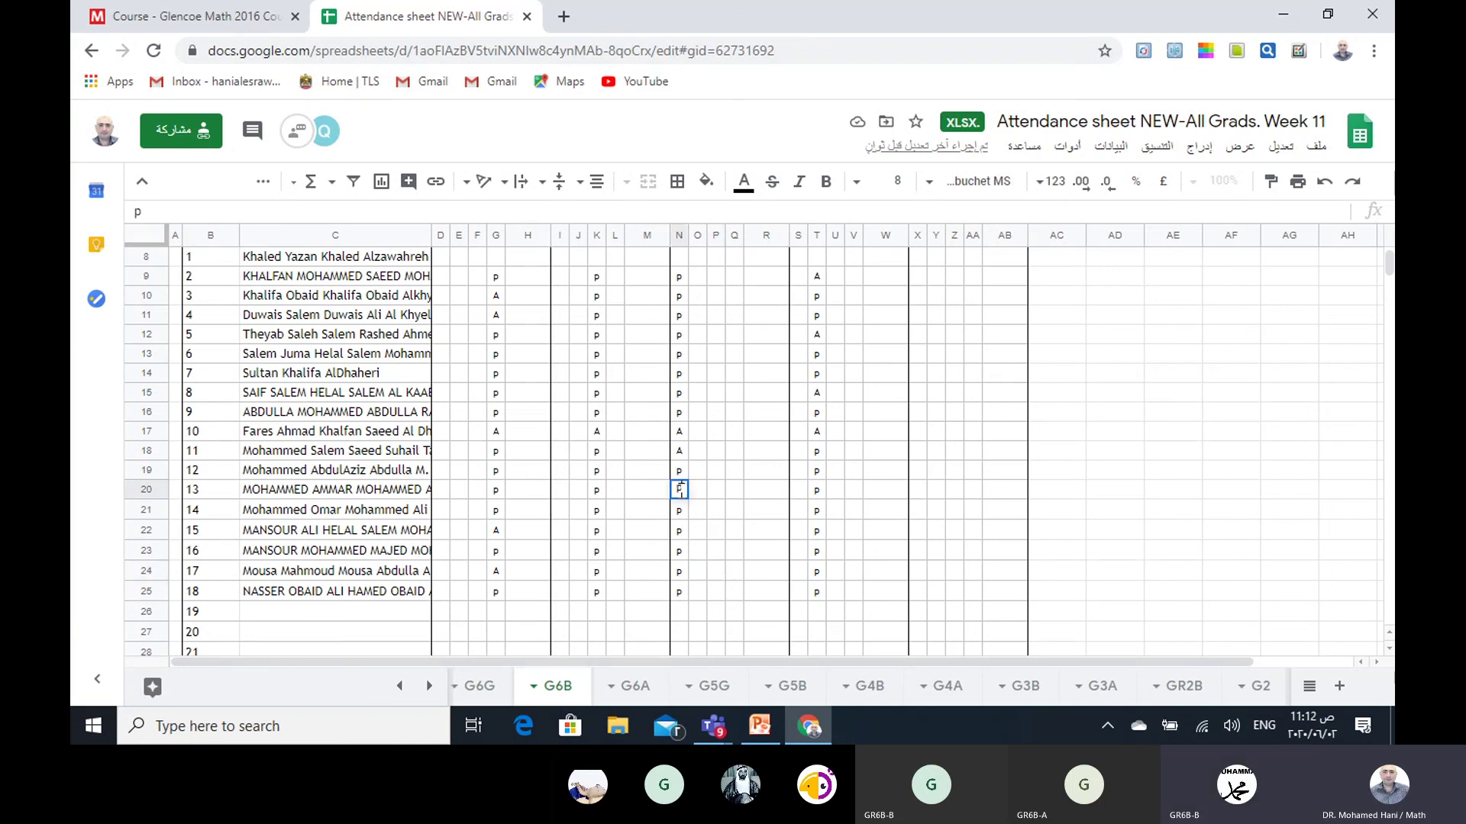
click(718, 533)
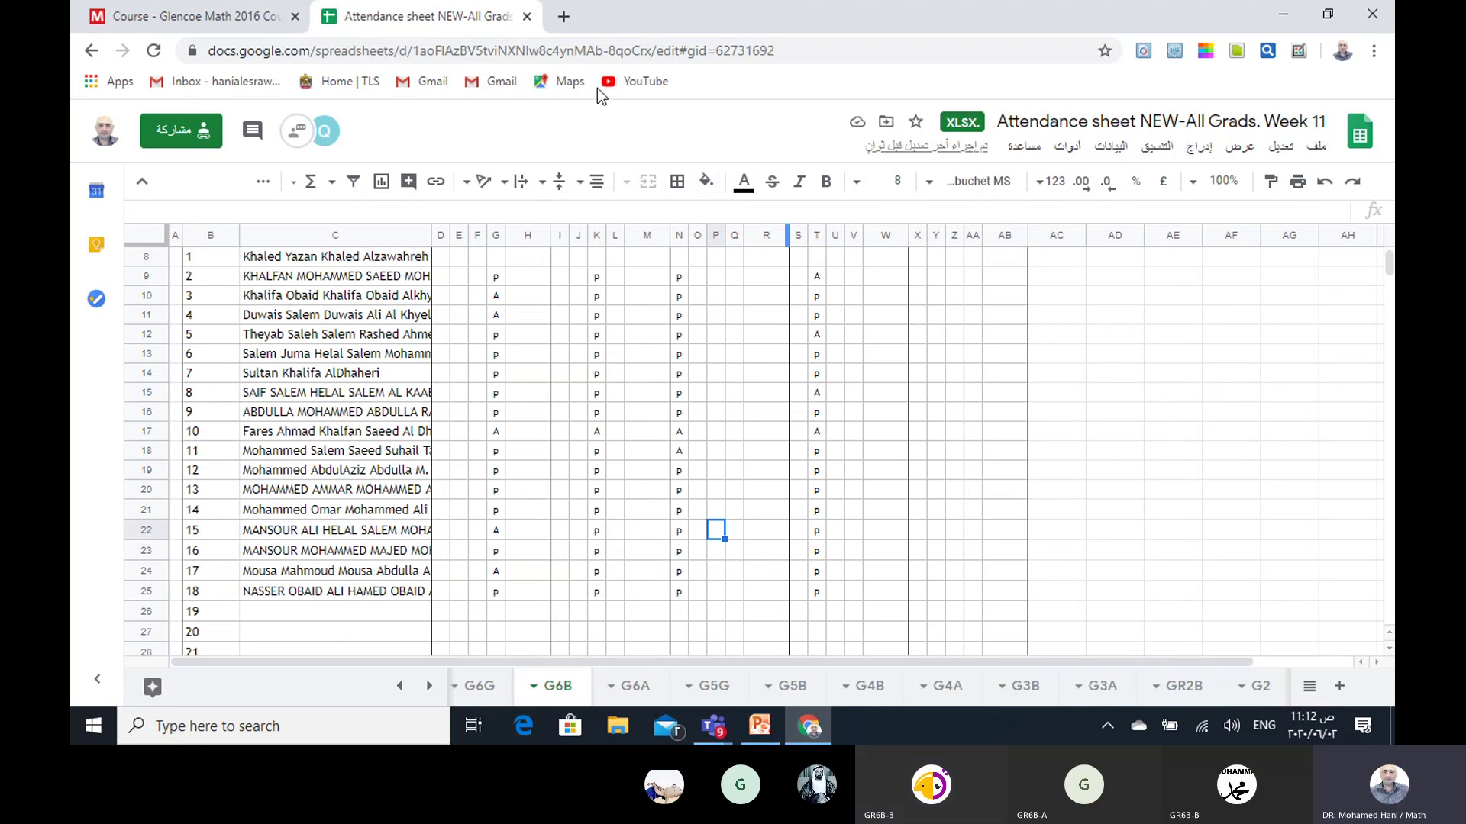
- Switch to the Grade 6 A+B math meeting in Microsoft Teams and request to stop the meeting recording
mouse_move(719, 725)
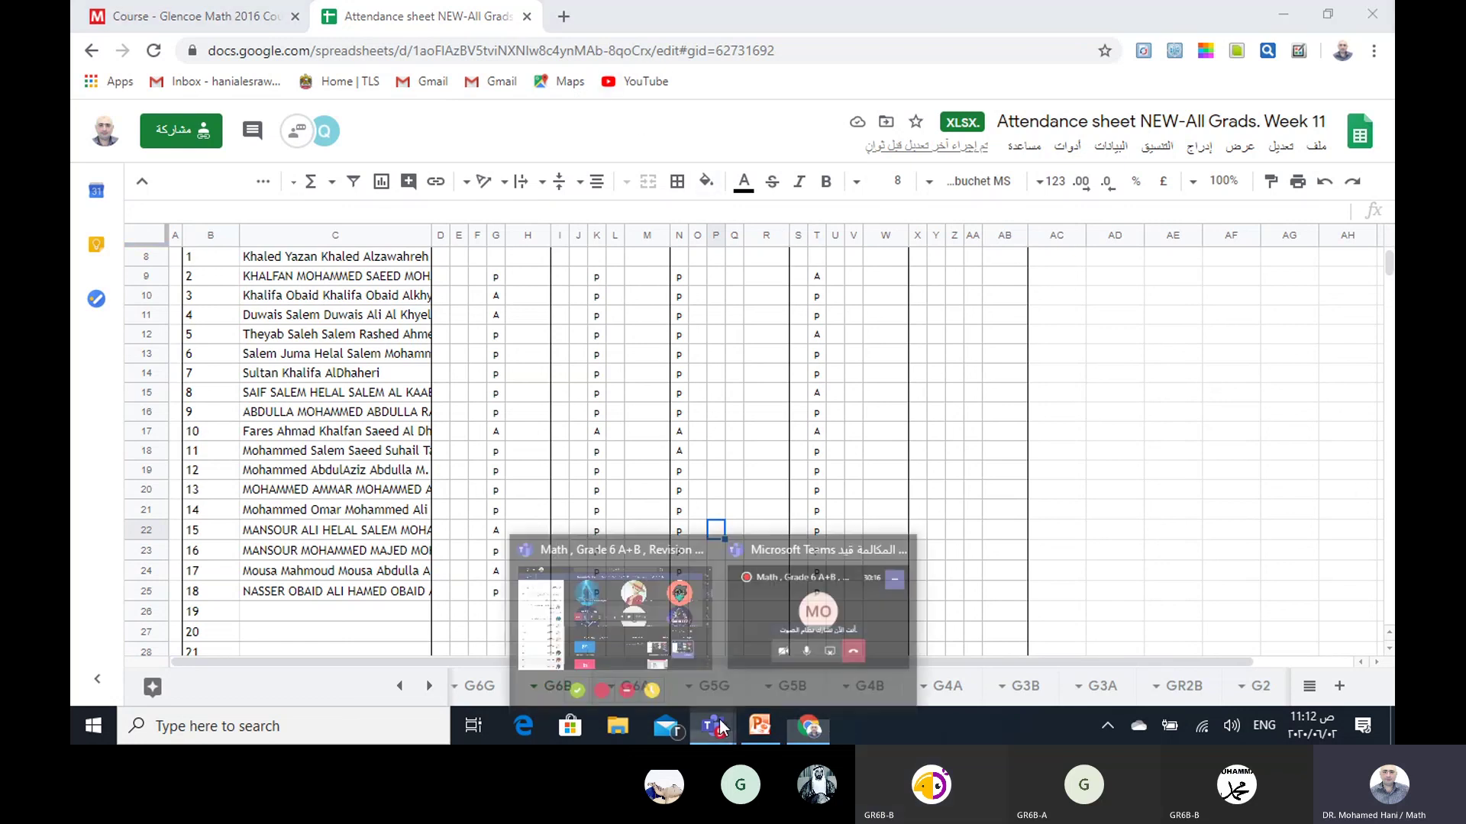
click(629, 625)
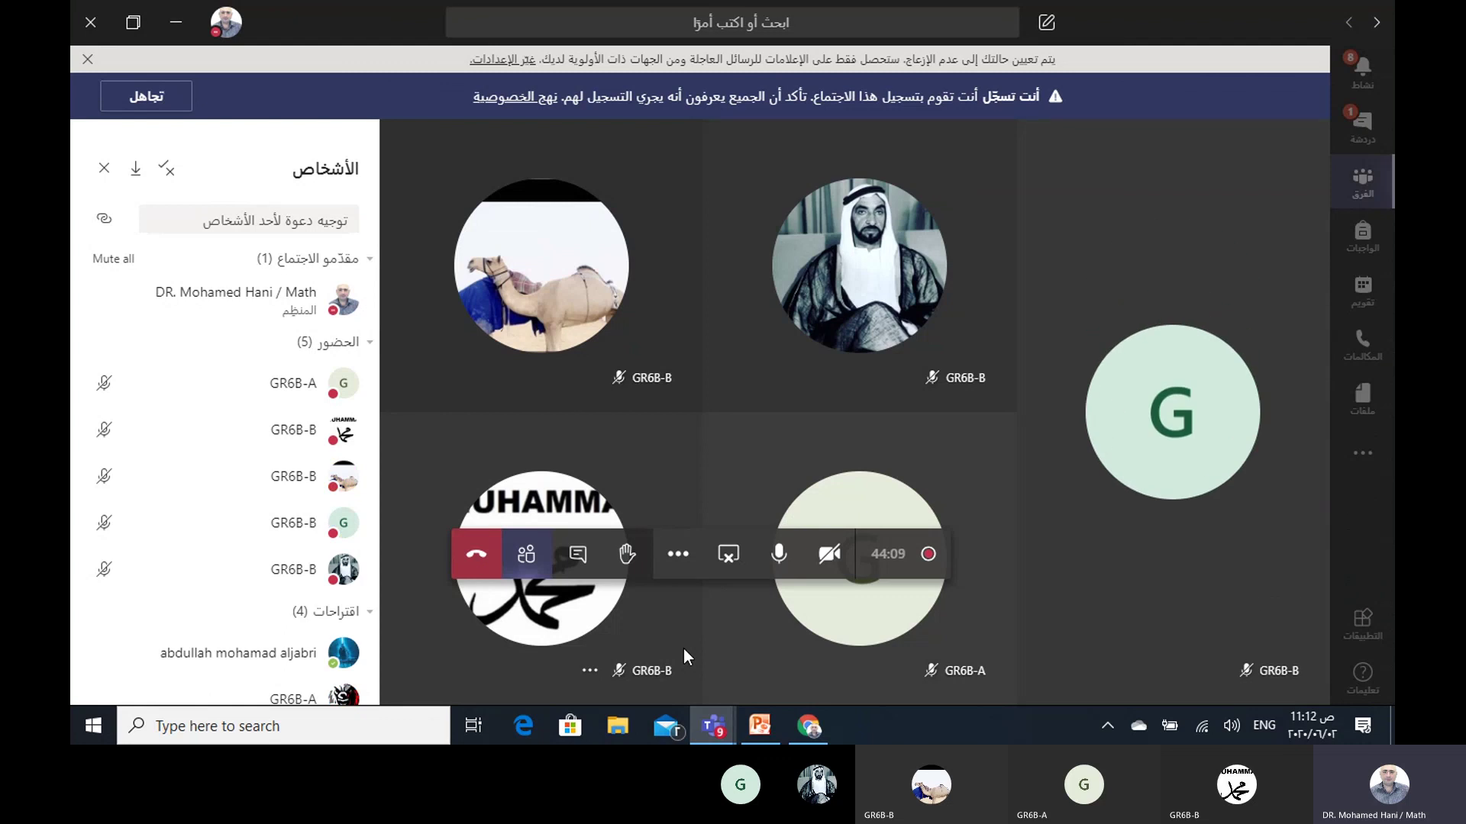
click(680, 559)
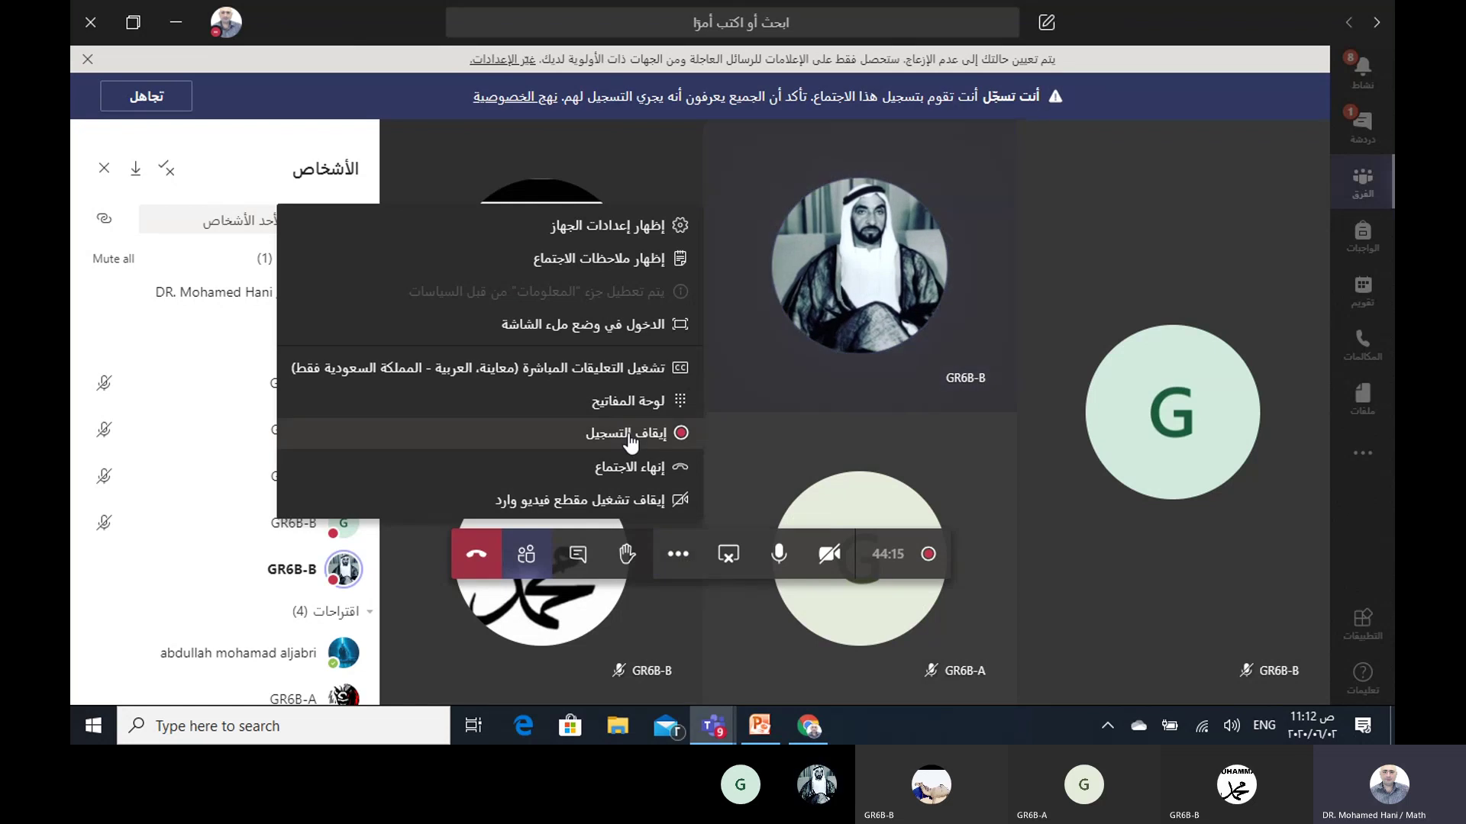
click(627, 435)
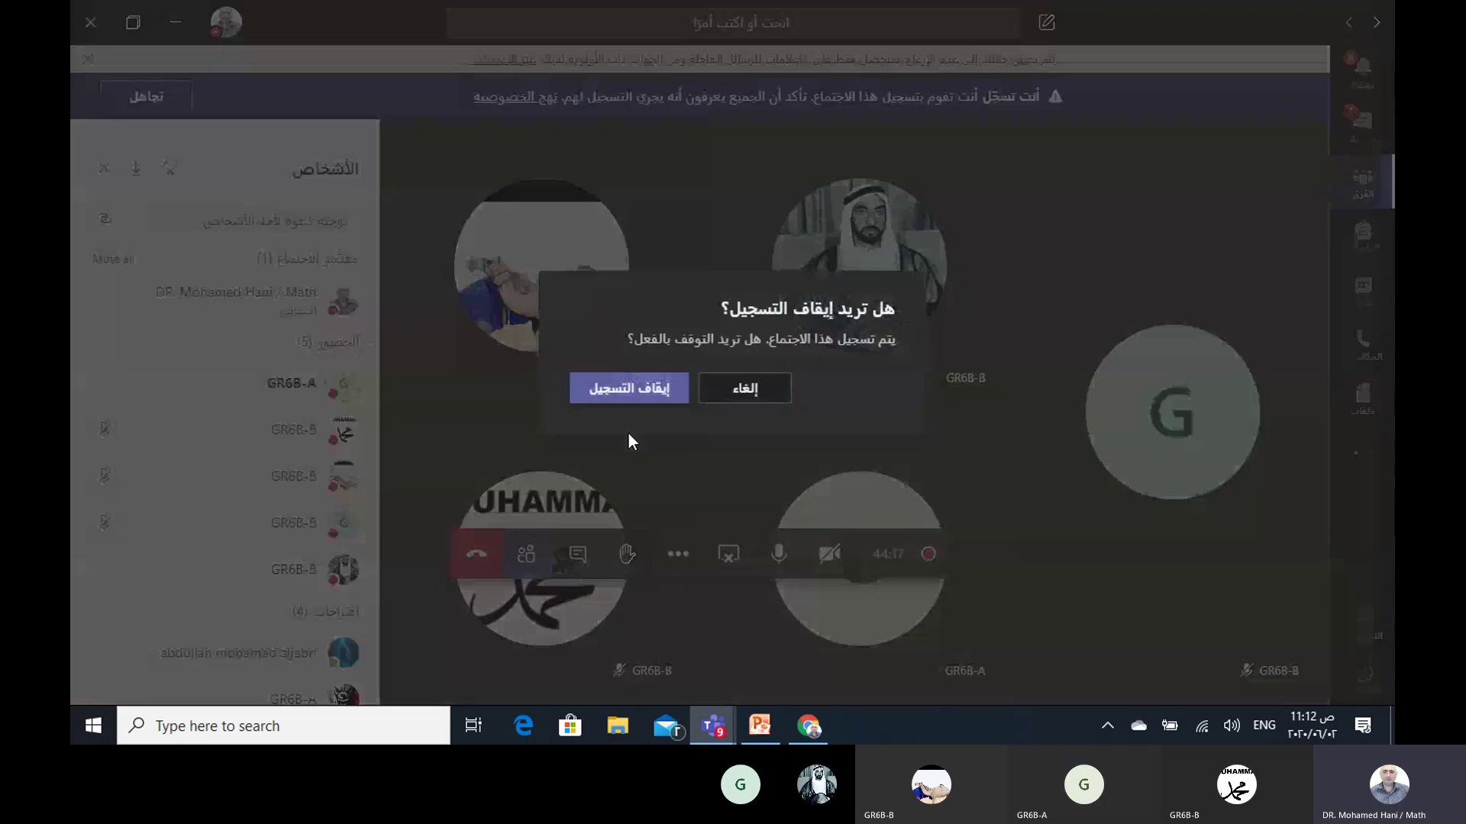